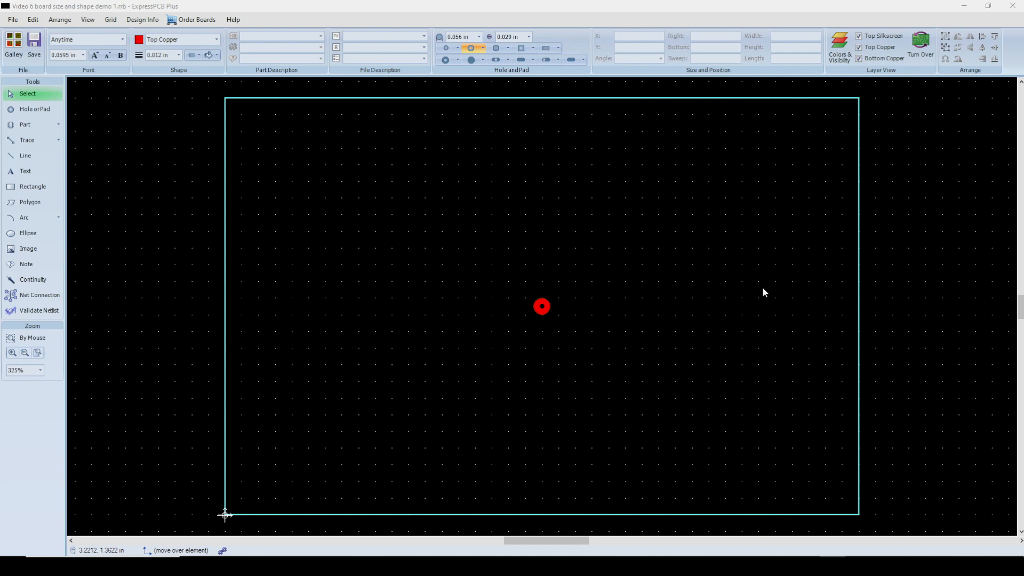
- Resize the board outline to 4.5 in wide and 3 in high, and undo the resizing
click(859, 278)
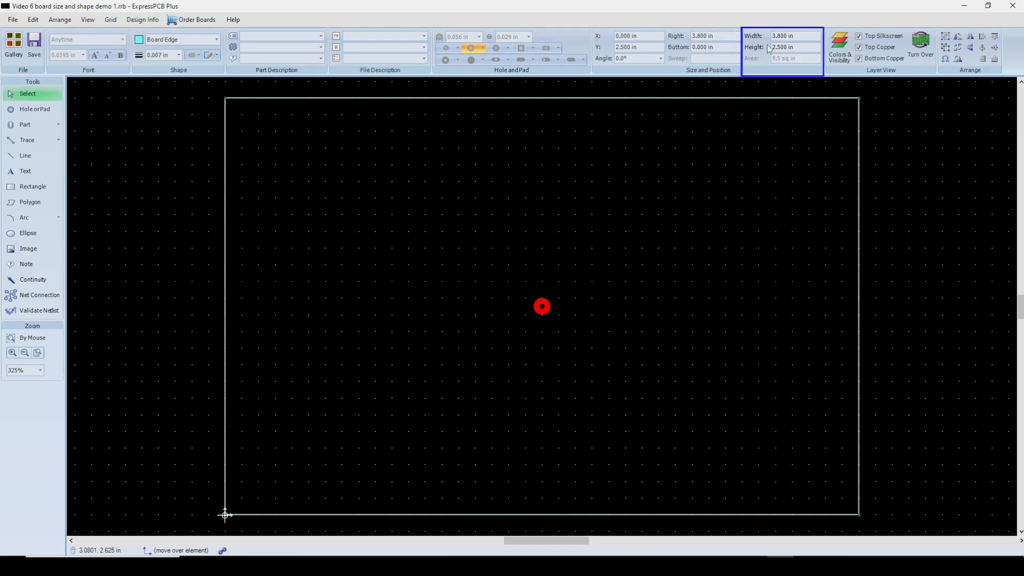
click(800, 36)
double_click(800, 36)
text(4.5)
click(801, 46)
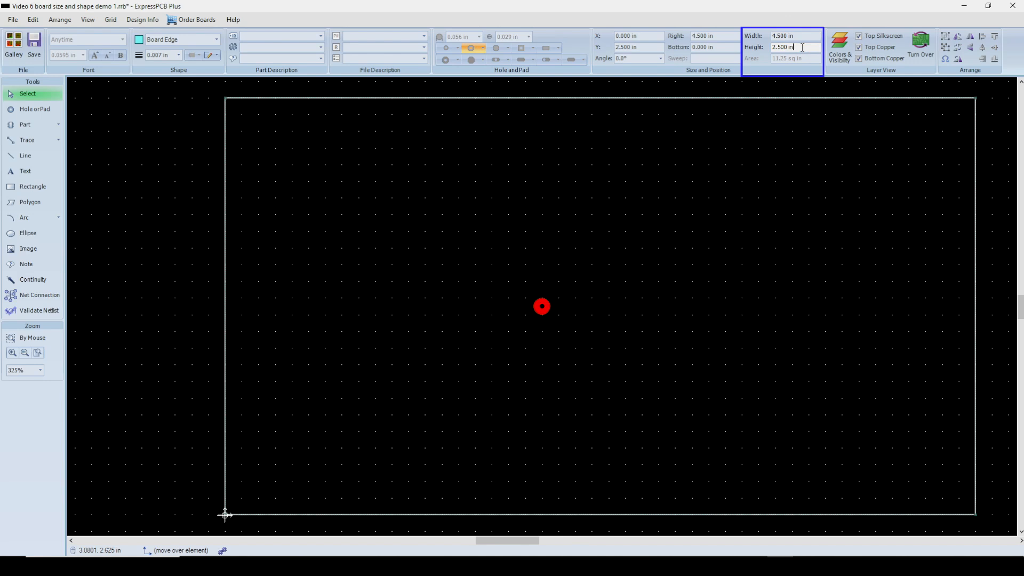
click(802, 48)
text(3)
key(Return)
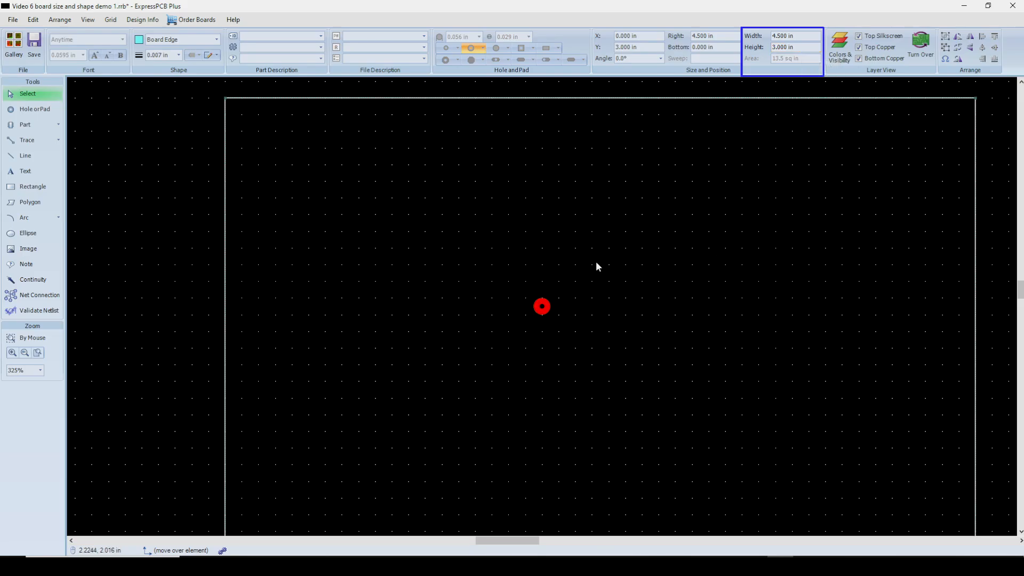
key(Home)
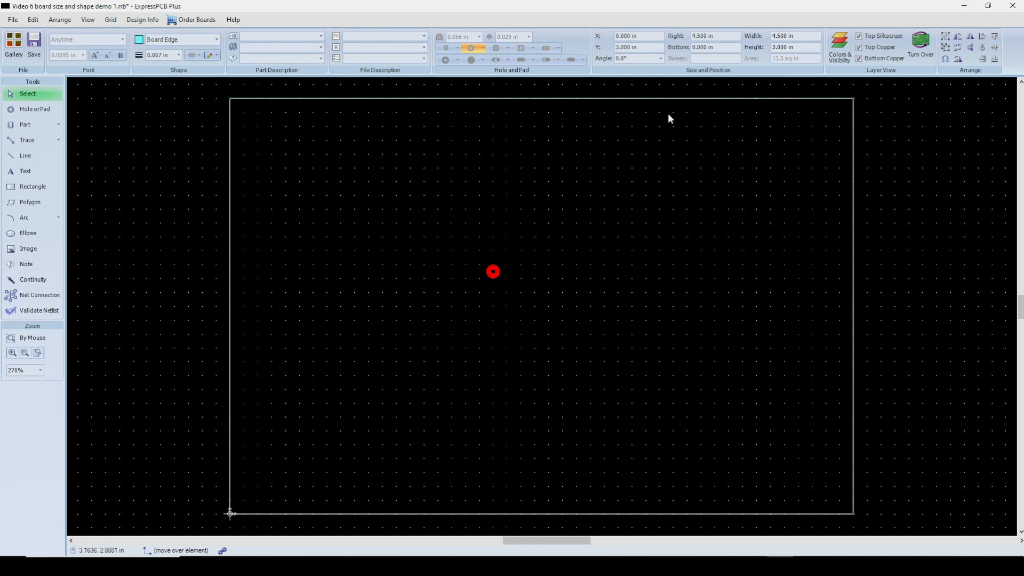
key(ctrl+z)
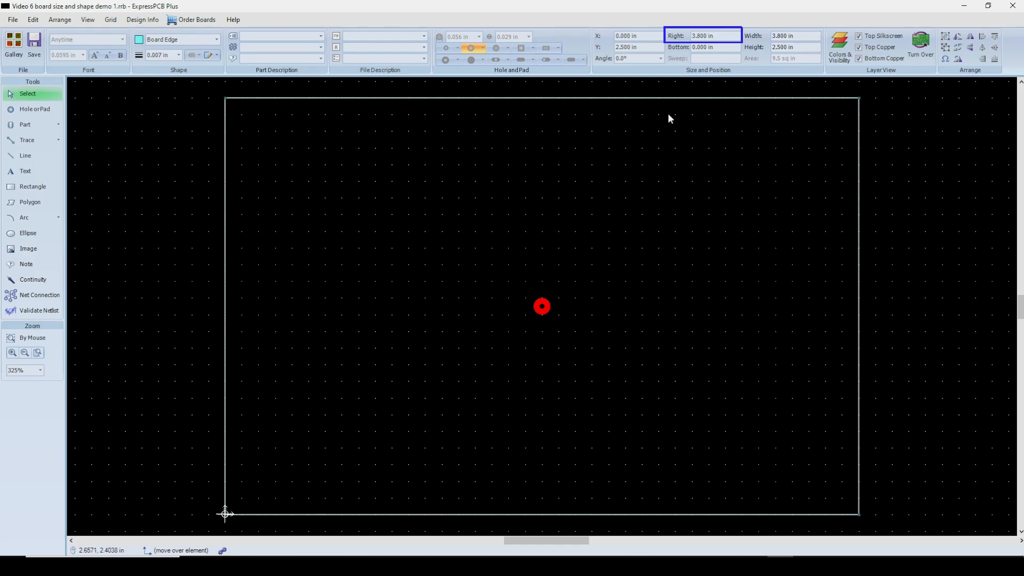
- Set the board outline's right position to 4 in, and undo the change
click(717, 35)
click(717, 34)
text(4)
key(Return)
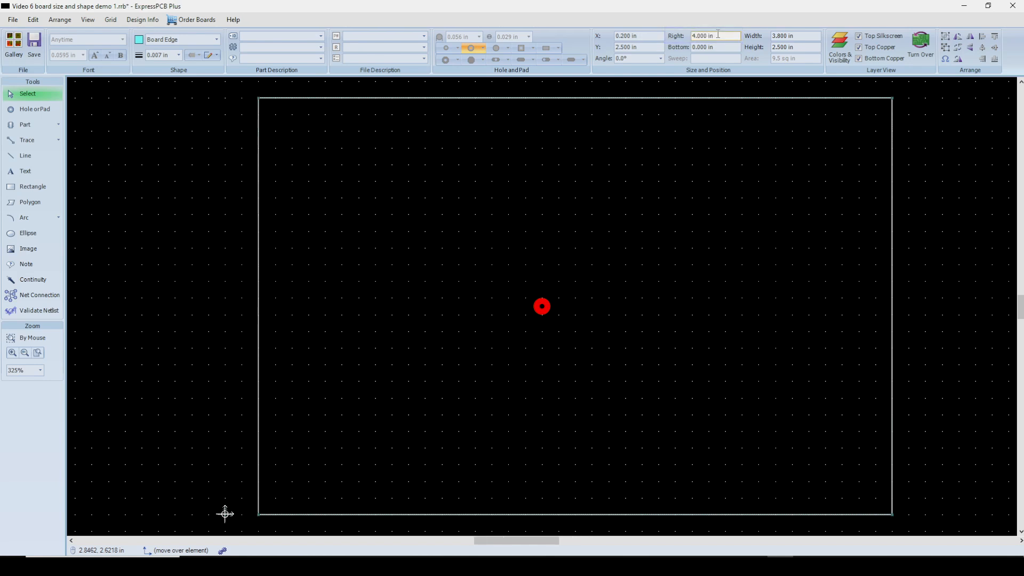
mouse_move(718, 34)
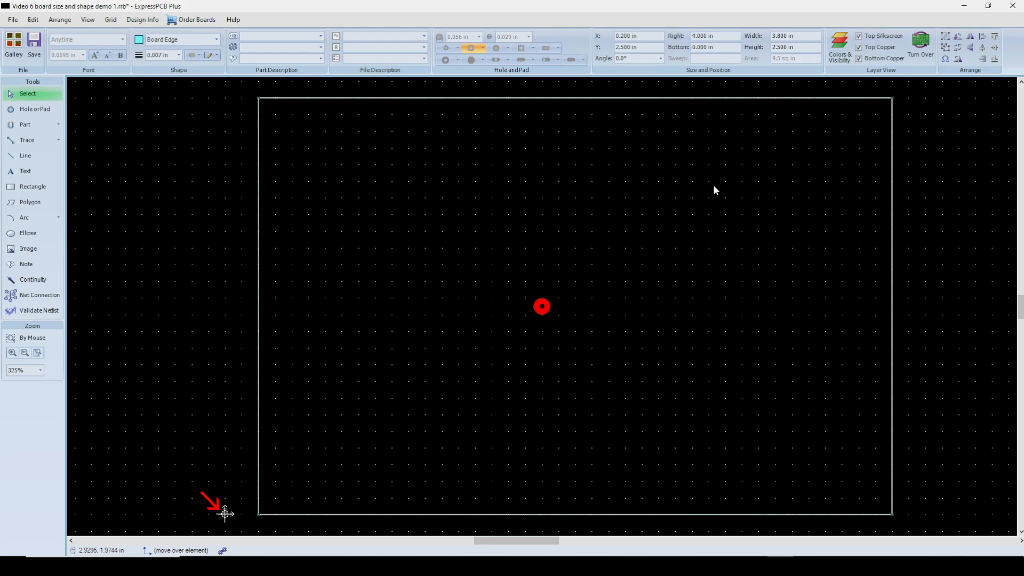
key(ctrl+z)
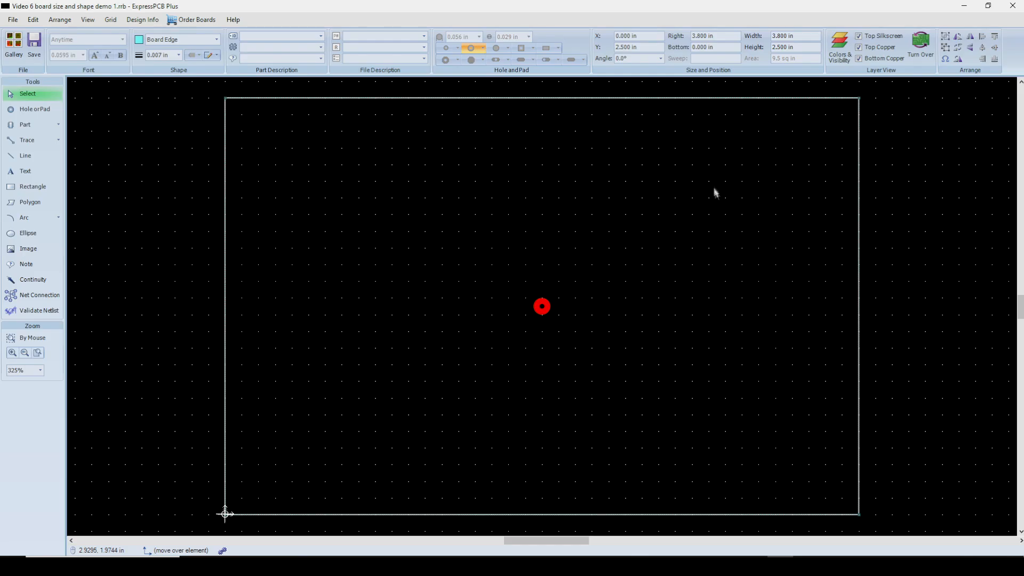
click(777, 241)
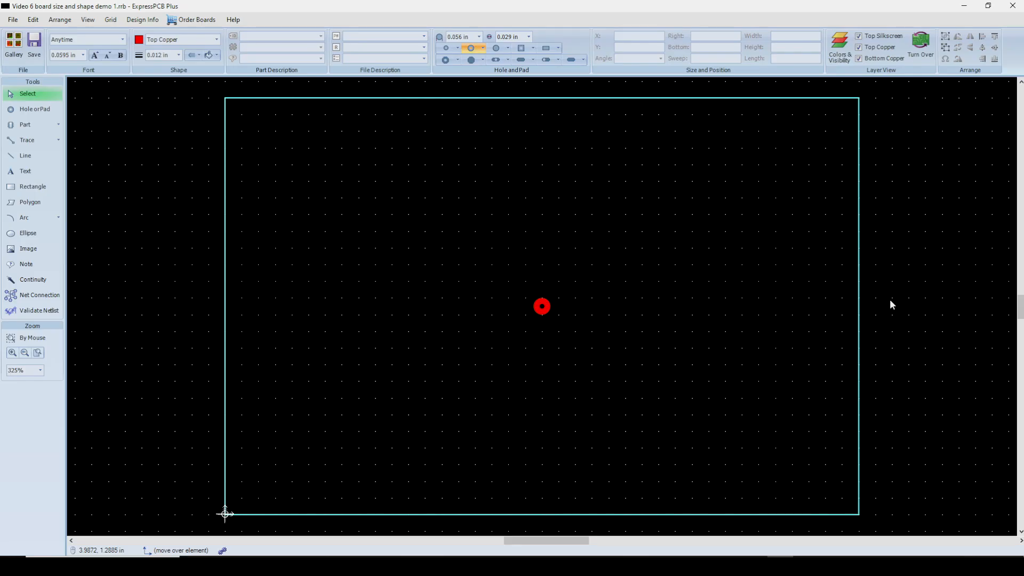
- Move only the board's right edge to X 4.000 in and End Y -0.050 in, and return it to X 3.800 in
click(859, 283)
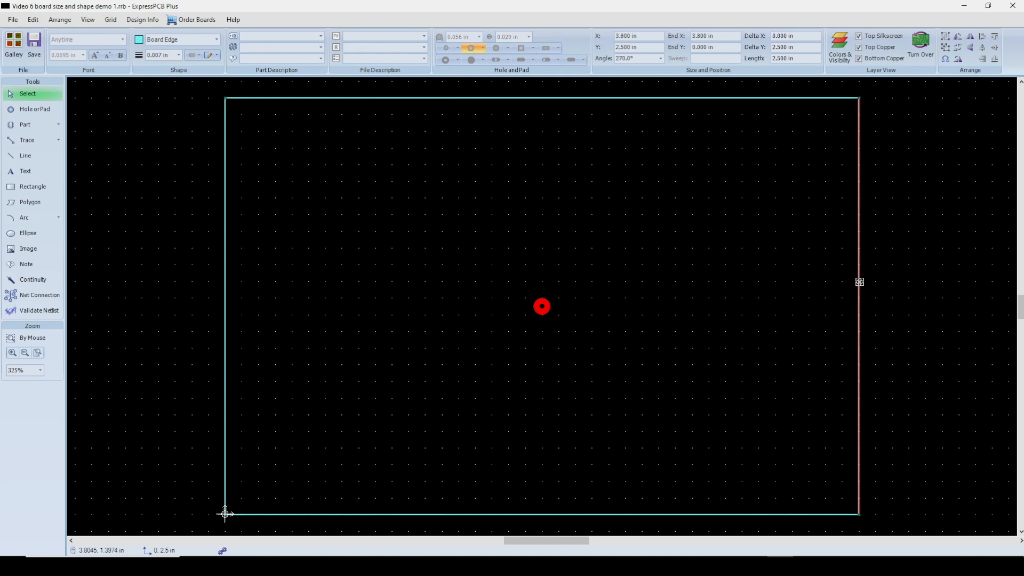
mouse_move(859, 282)
mouse_down()
mouse_move(891, 280)
mouse_move(860, 282)
mouse_up()
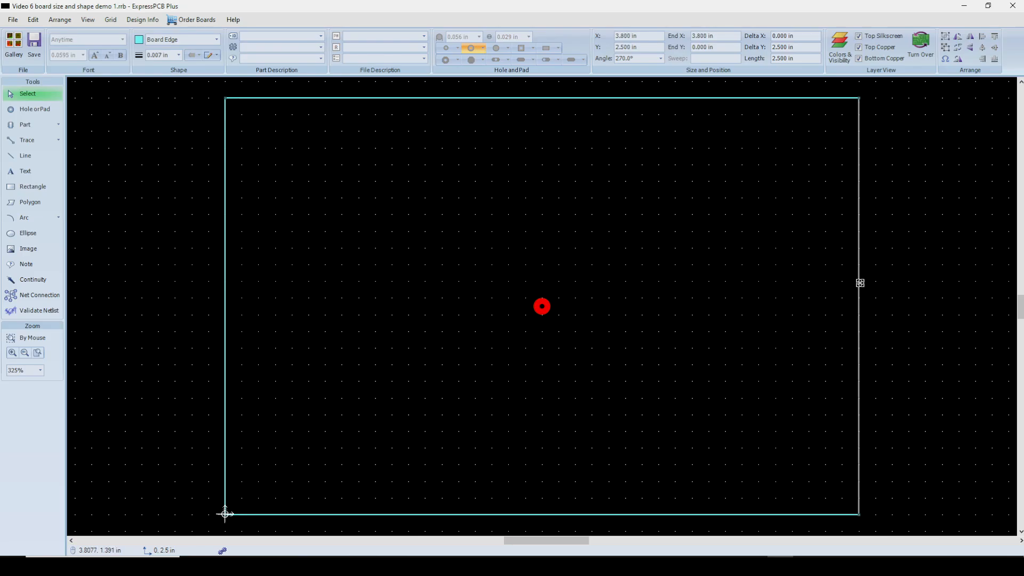
drag(859, 282, 892, 290)
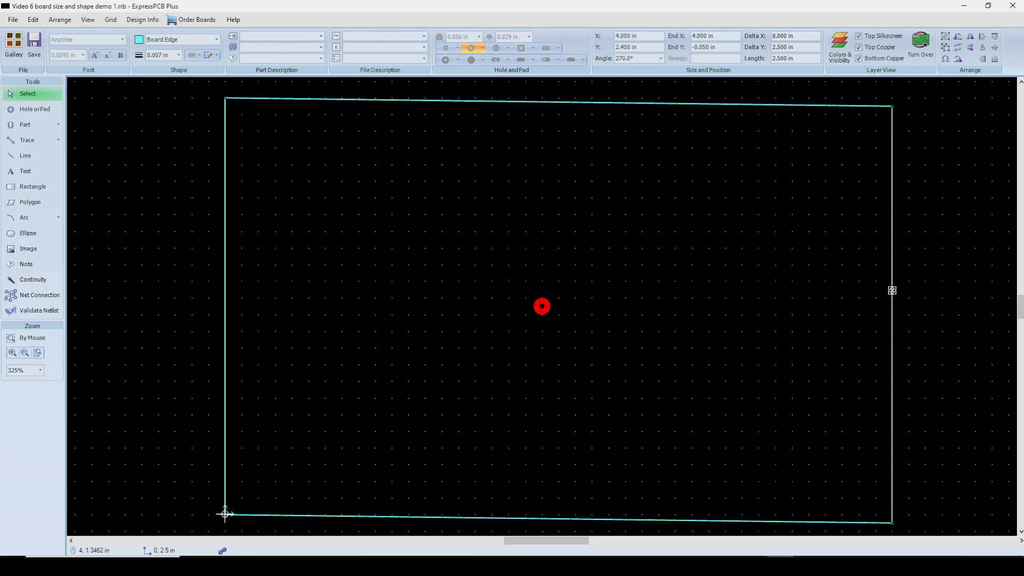
drag(892, 289, 859, 282)
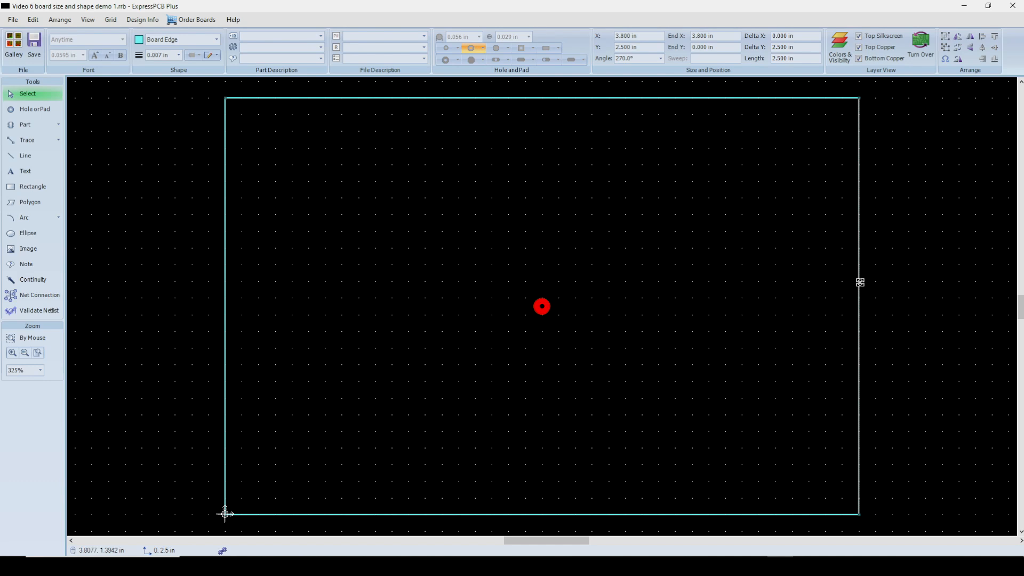
- Stretch the board by moving its right edge straight out to X 4.000 in, and undo the stretch
drag(859, 282, 891, 281)
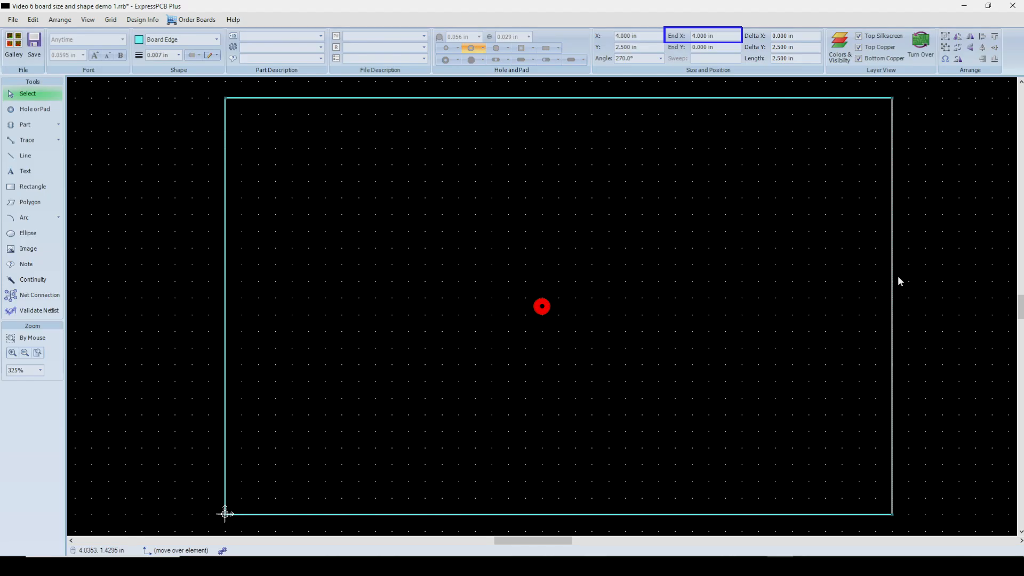
click(827, 272)
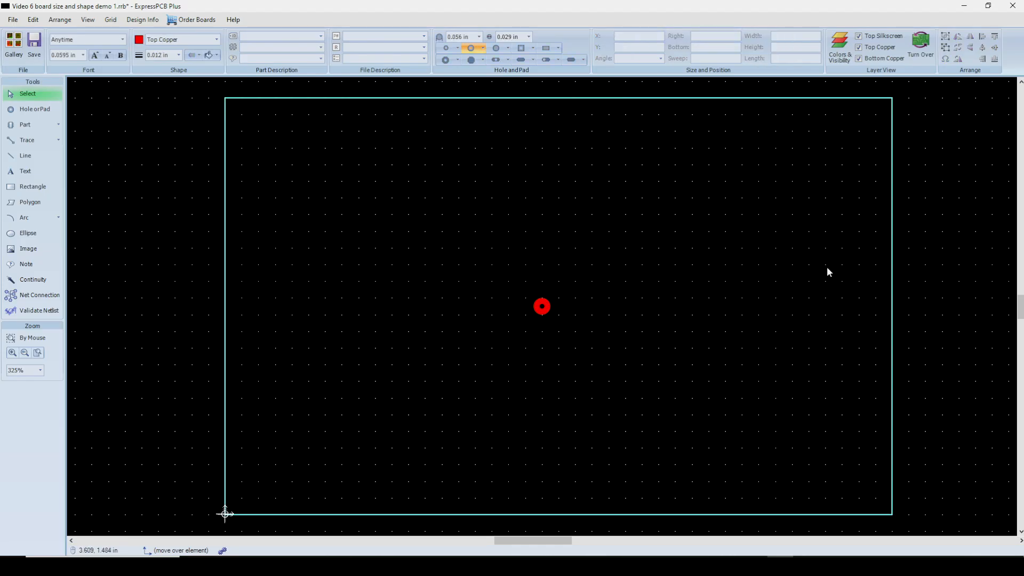
click(891, 269)
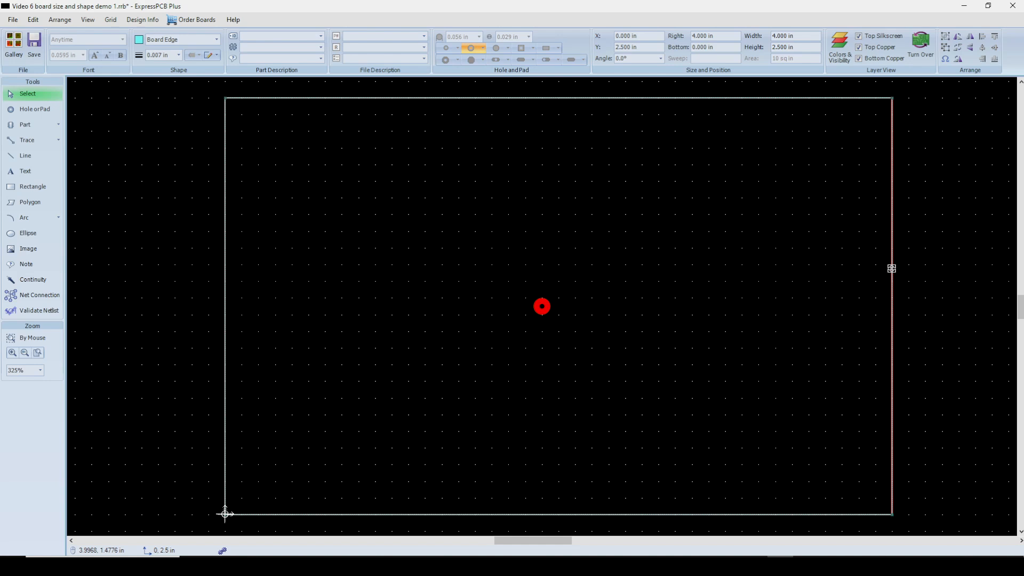
key(ctrl+z)
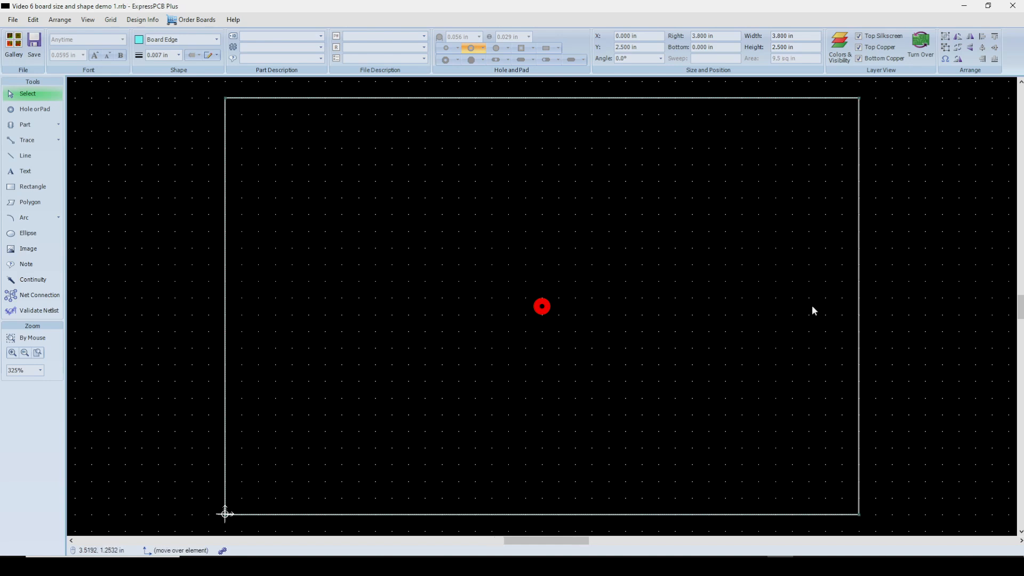
click(815, 285)
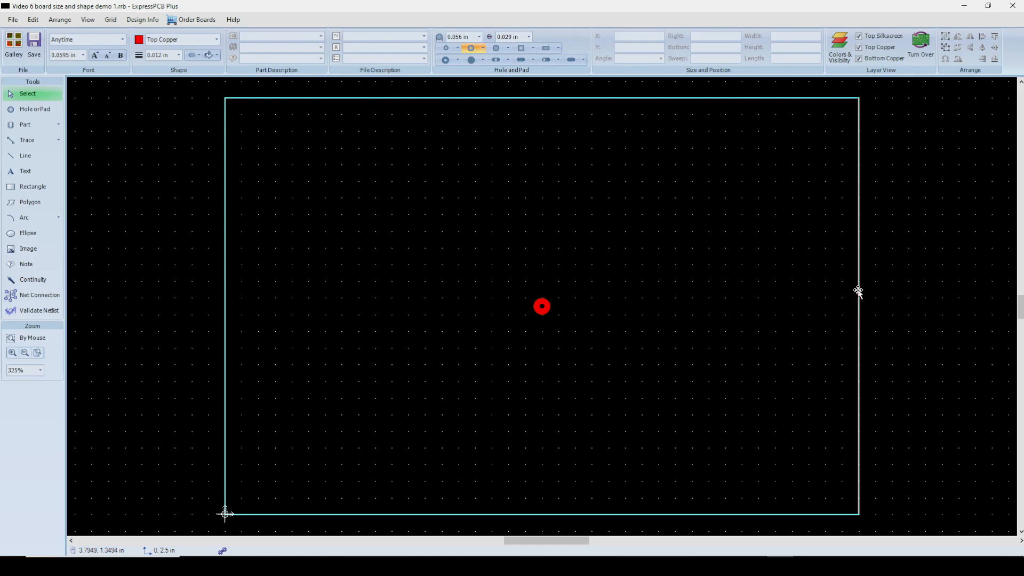
- Move the whole board outline right to X 0.100 in and again to X 0.200 in, undoing each move
drag(858, 290, 874, 288)
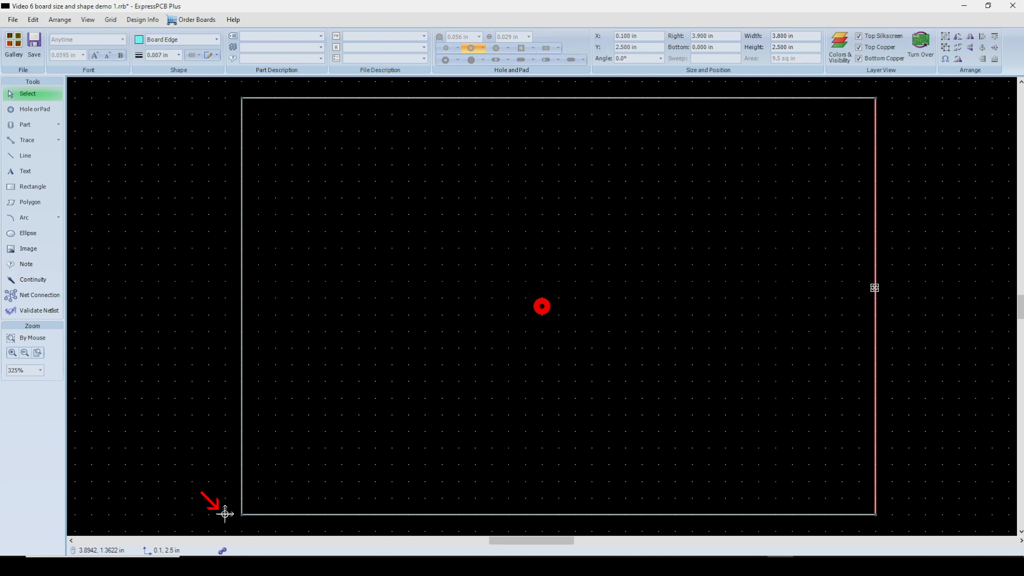
key(ctrl+z)
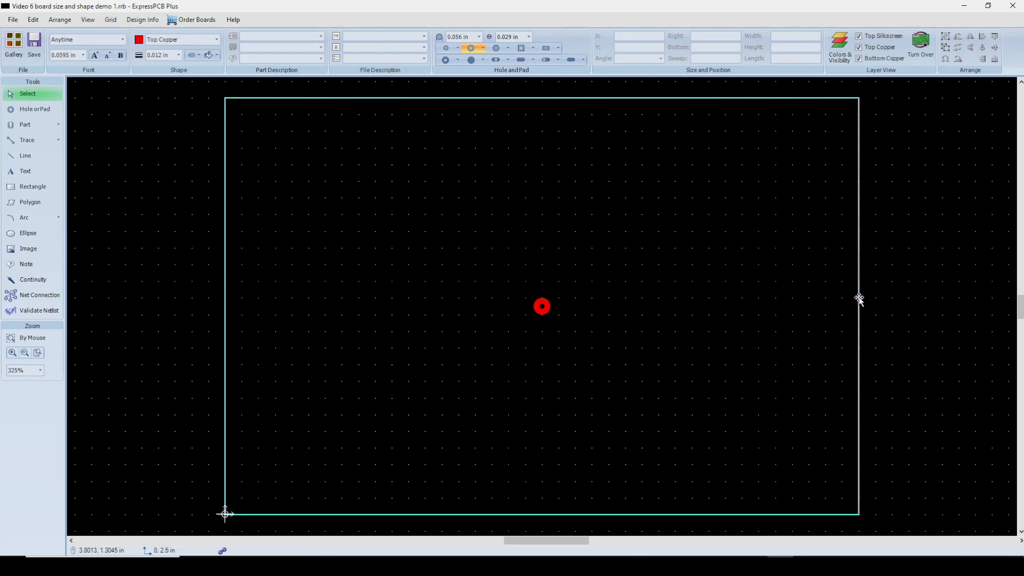
drag(858, 298, 893, 296)
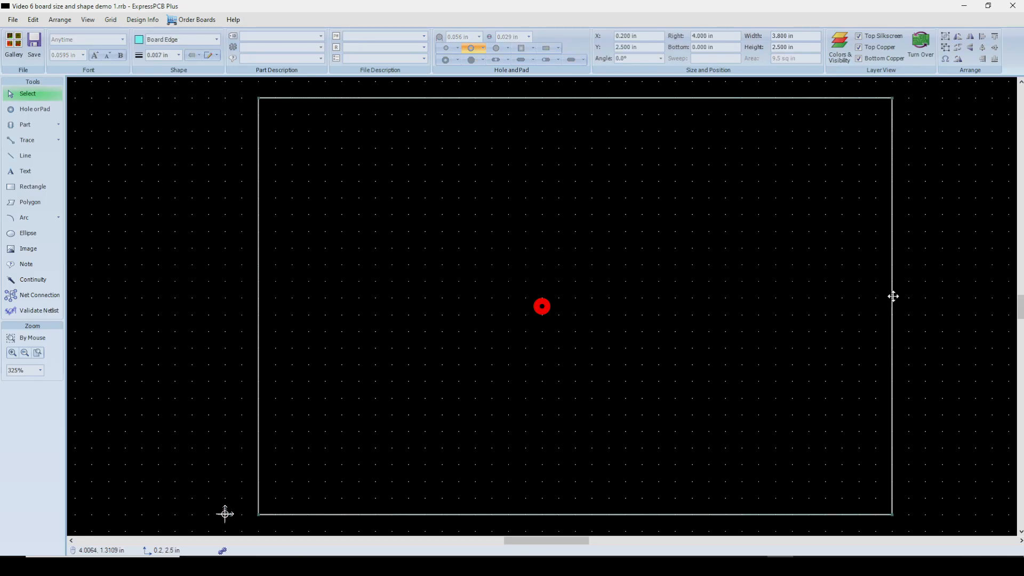
drag(893, 296, 894, 297)
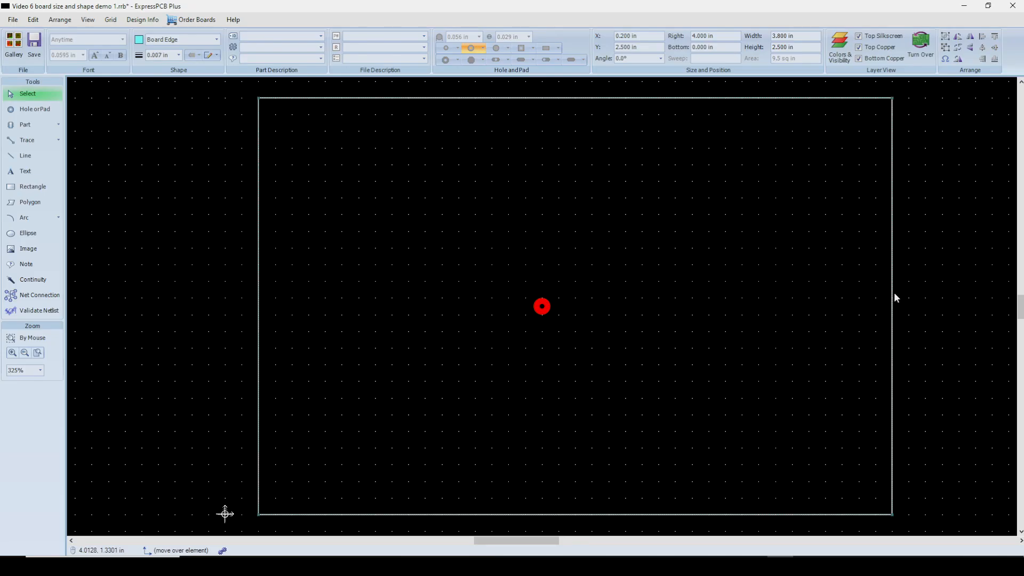
key(ctrl+z)
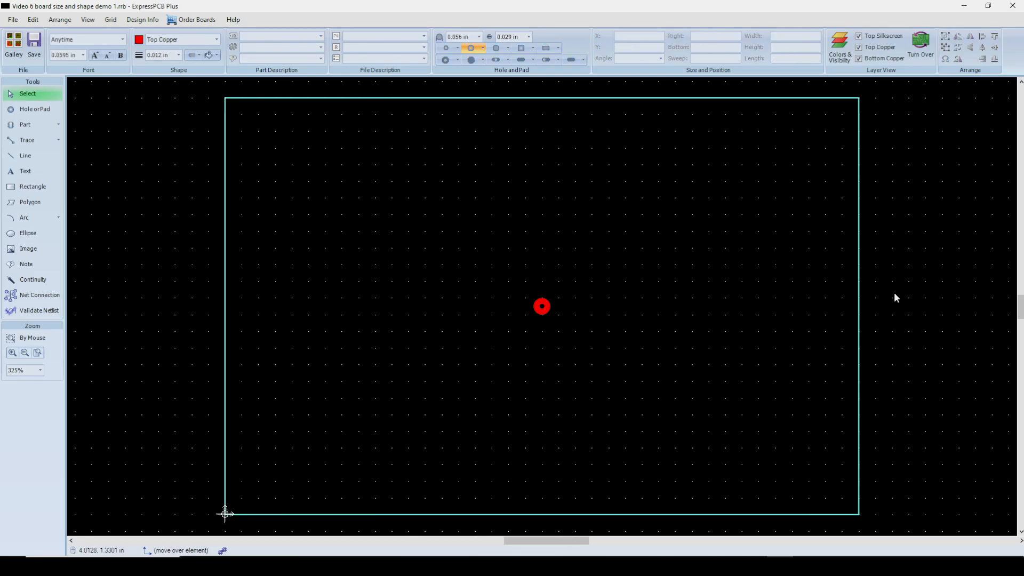
- Select the board's right edge alone, move the top edge up to Y 2.600 in, and restore the top edge
click(858, 294)
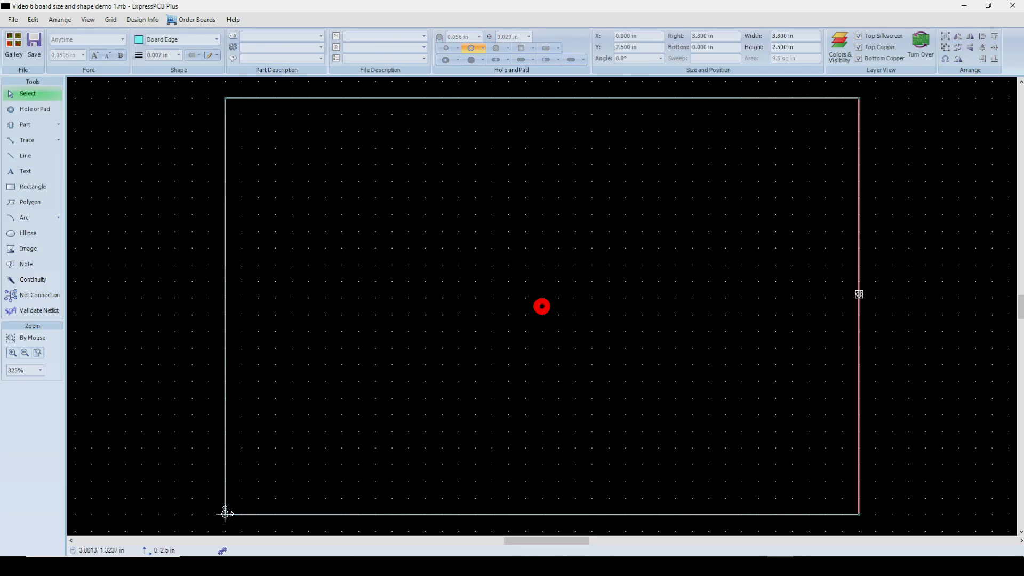
mouse_move(859, 294)
mouse_down()
mouse_move(891, 293)
mouse_move(859, 293)
mouse_move(874, 293)
mouse_move(879, 280)
mouse_move(877, 308)
mouse_move(875, 283)
mouse_move(875, 292)
mouse_move(858, 291)
mouse_up()
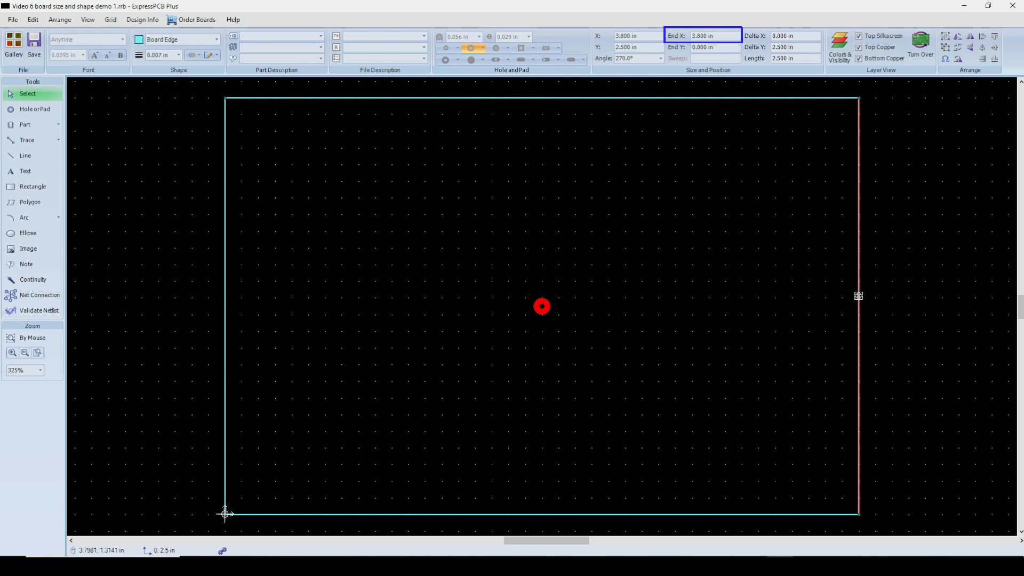
mouse_move(858, 296)
mouse_down()
mouse_move(878, 296)
mouse_move(858, 295)
mouse_up()
click(553, 97)
mouse_move(553, 97)
mouse_down()
mouse_move(553, 115)
mouse_move(544, 114)
mouse_move(566, 116)
mouse_move(533, 117)
mouse_move(550, 117)
mouse_up()
drag(545, 118, 552, 116)
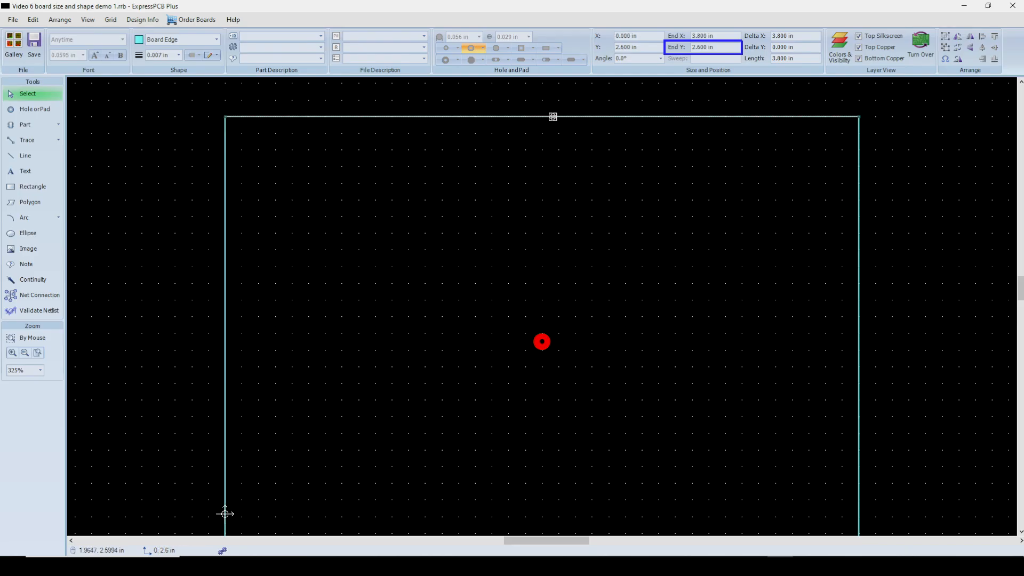
drag(553, 116, 551, 116)
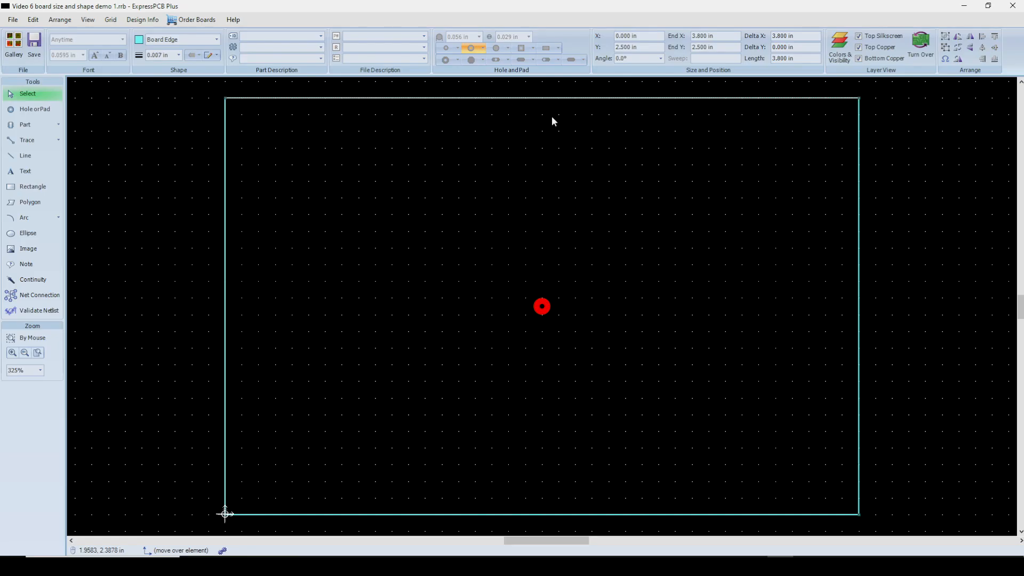
click(552, 117)
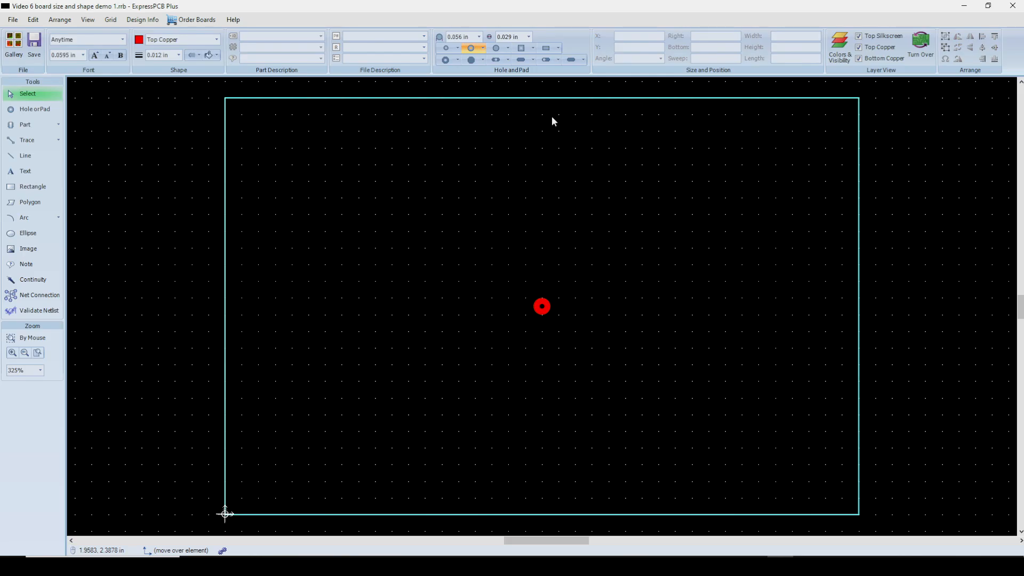
- Widen the board by moving its upper-right corner to X 4.000, Y 2.500 in and its lower-right corner to X 4.000, Y 0.000 in
scroll(549, 228, down, 1)
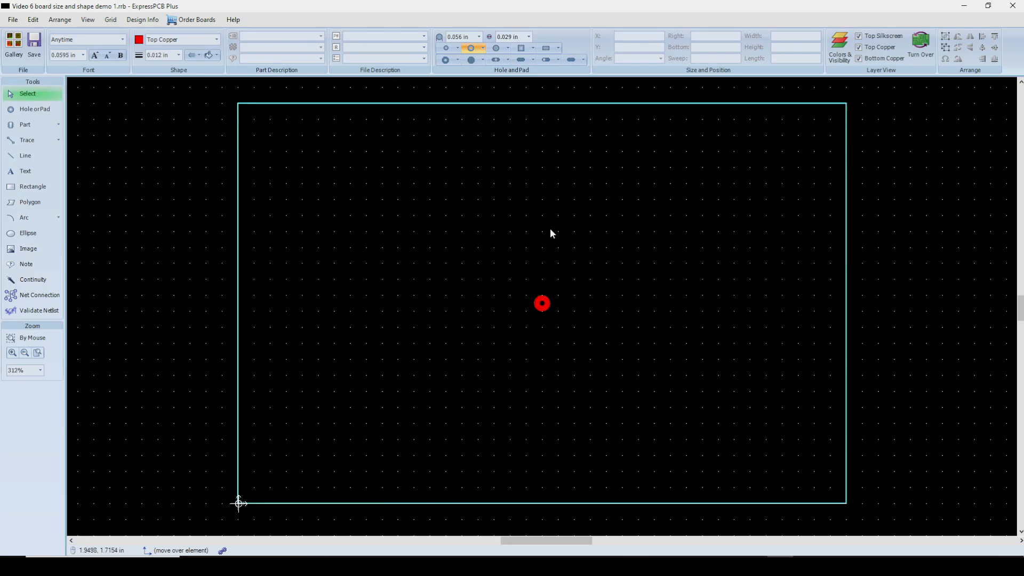
scroll(552, 233, down, 1)
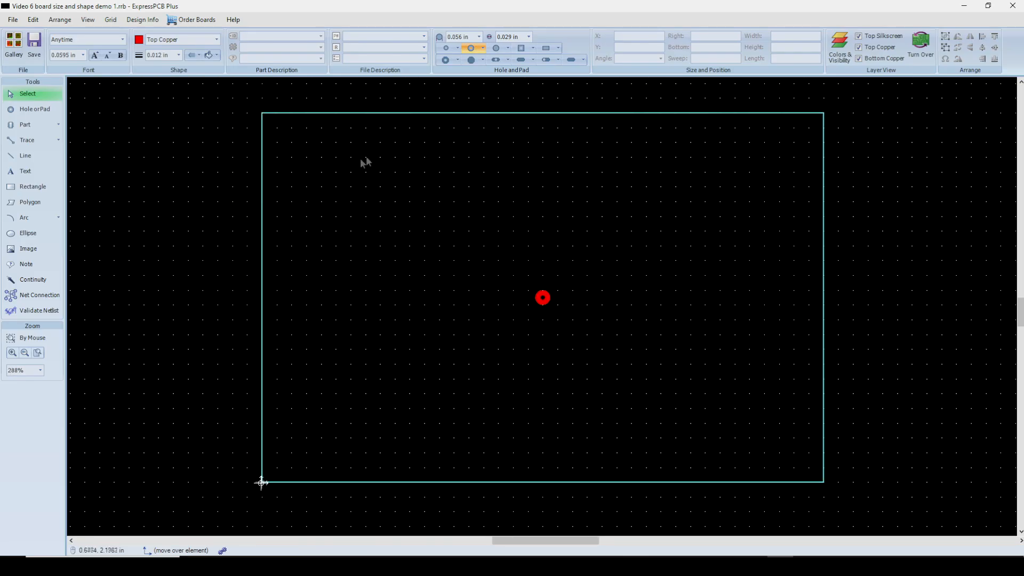
click(576, 112)
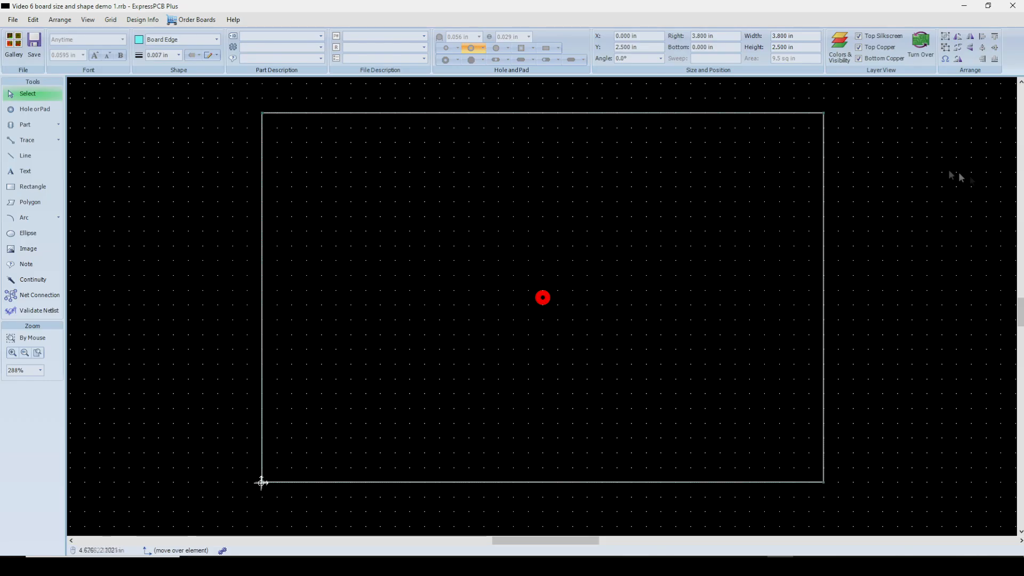
drag(824, 113, 852, 112)
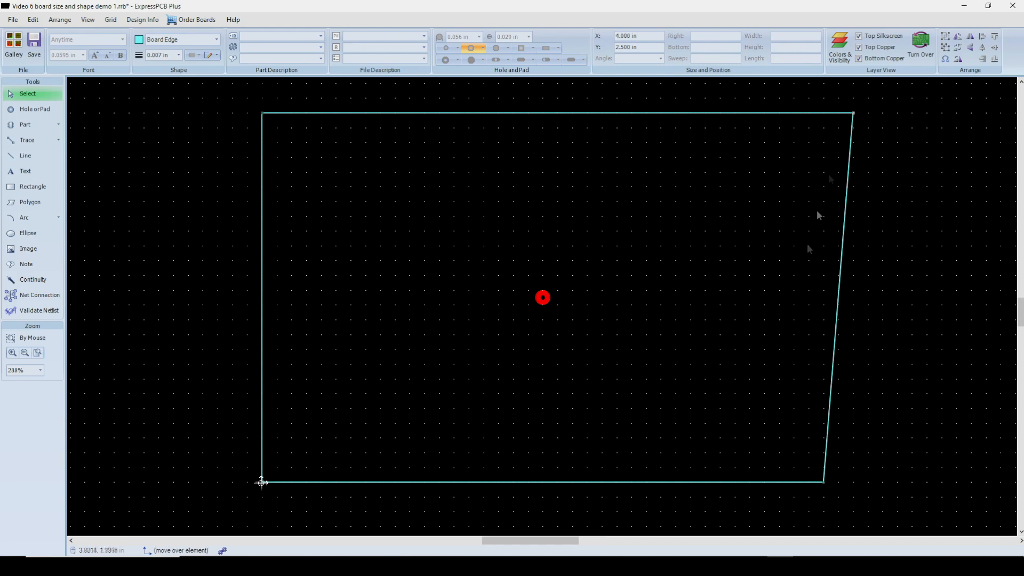
drag(823, 481, 851, 482)
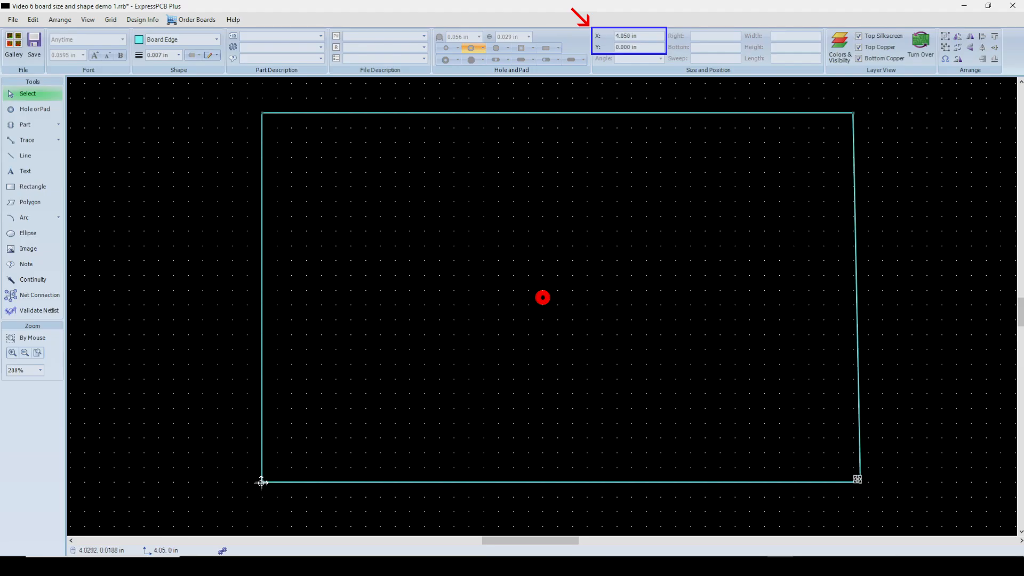
drag(851, 479, 852, 479)
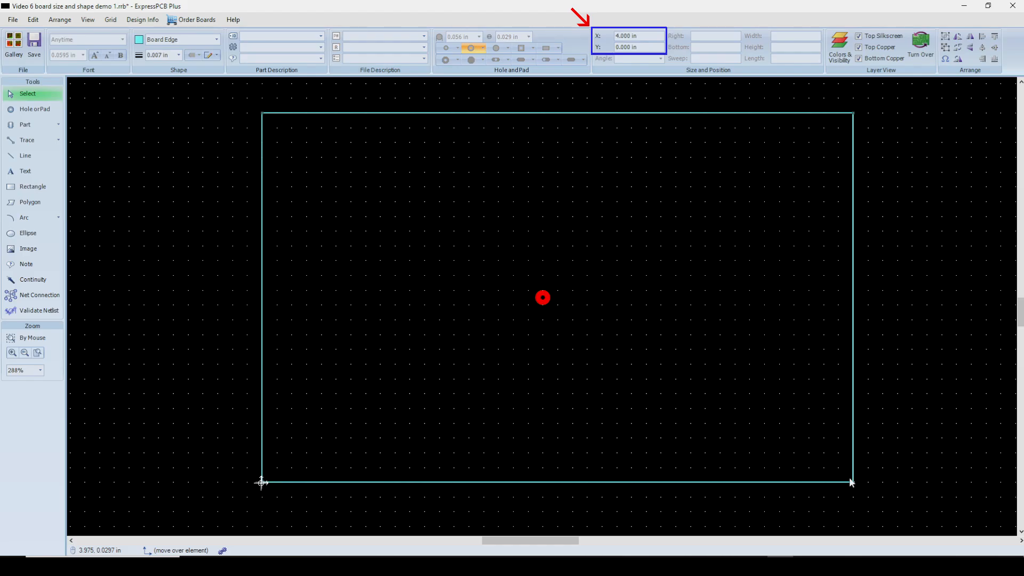
click(826, 377)
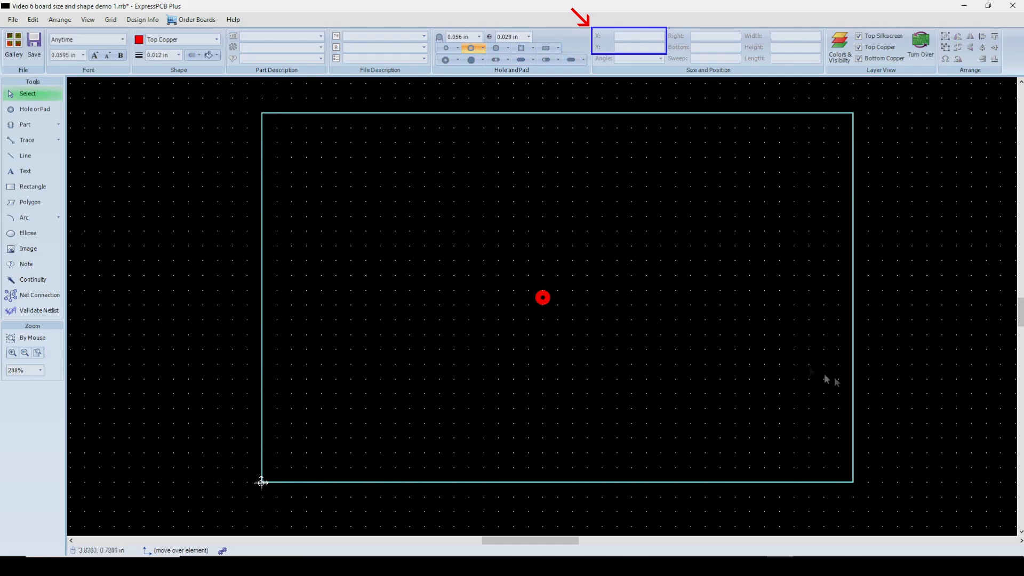
- Select only the board's upper-right corner to check its X and Y coordinates
click(755, 114)
click(853, 112)
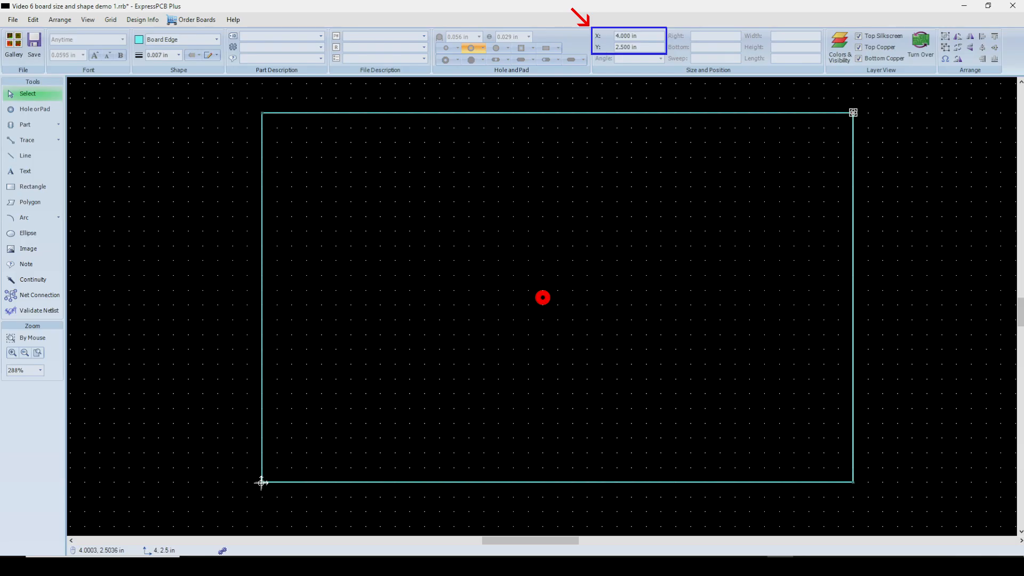
mouse_move(853, 112)
mouse_down()
mouse_move(853, 102)
mouse_move(852, 112)
mouse_up()
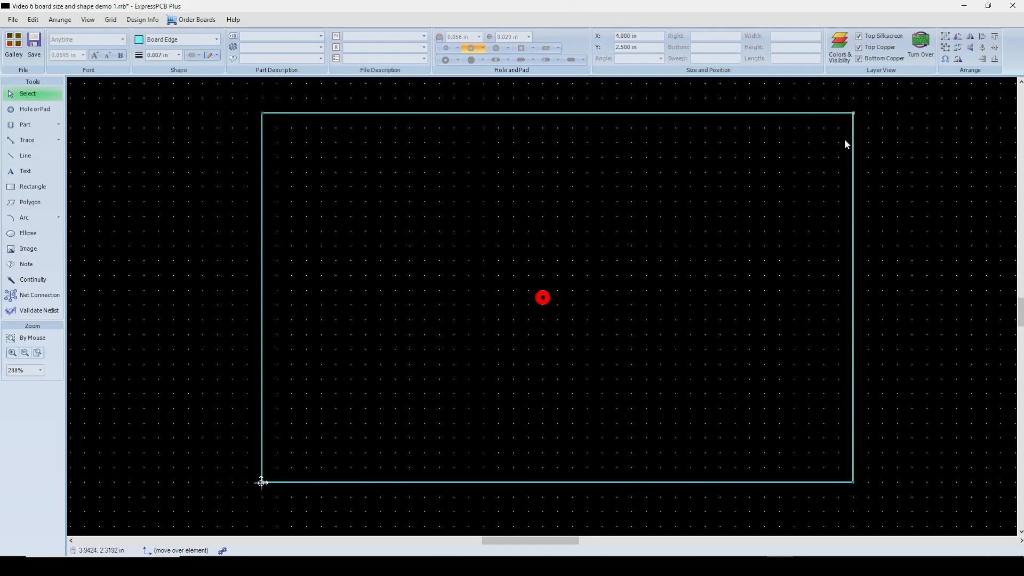
click(752, 225)
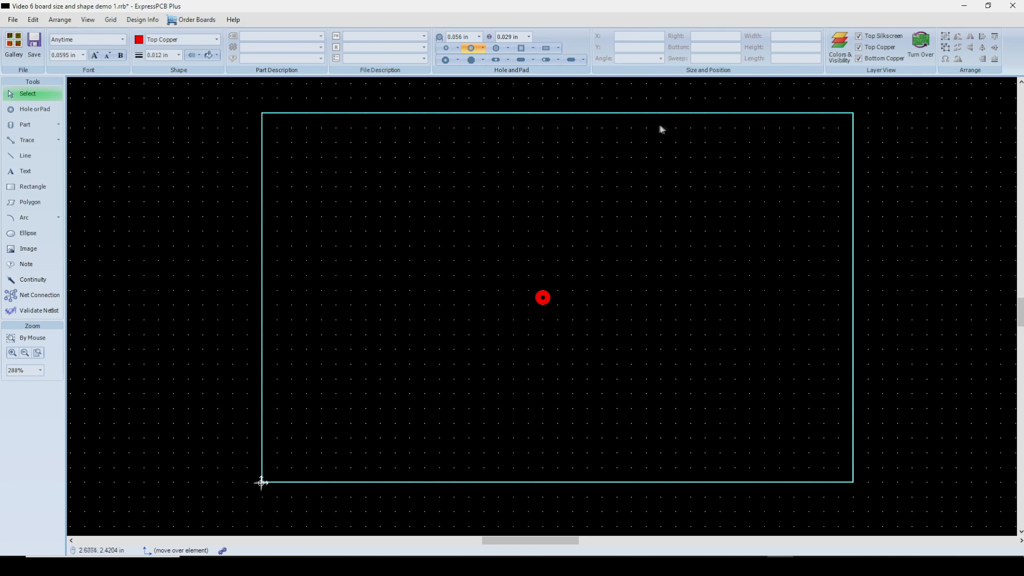
- Select the whole board outline to check its area, and the top edge alone to check its length
click(689, 112)
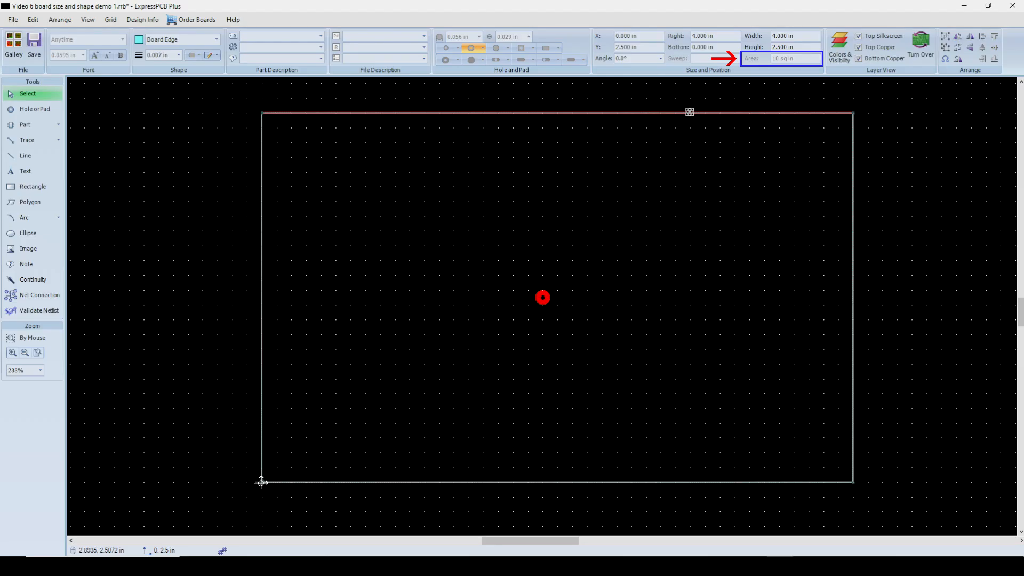
click(690, 112)
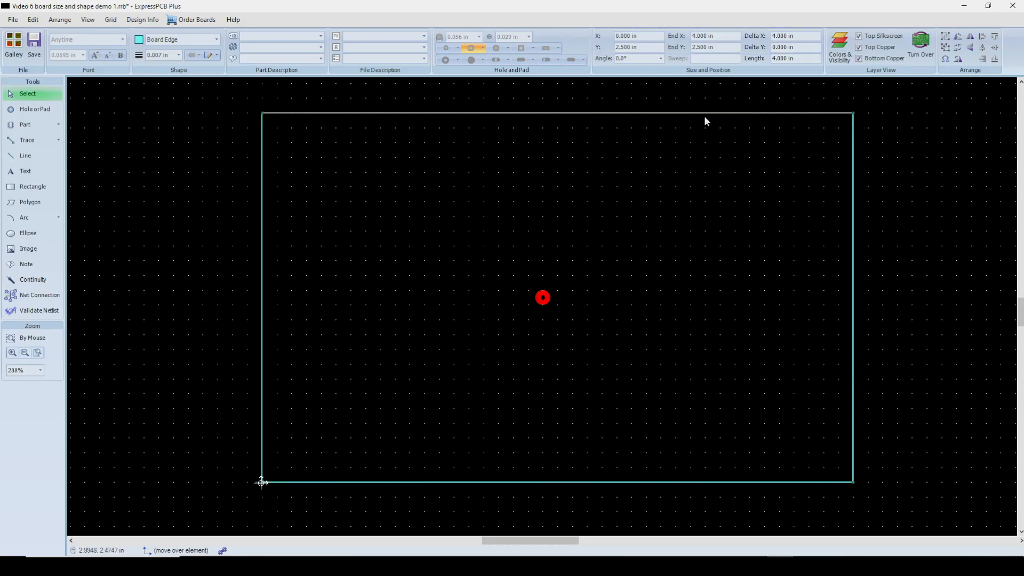
click(659, 213)
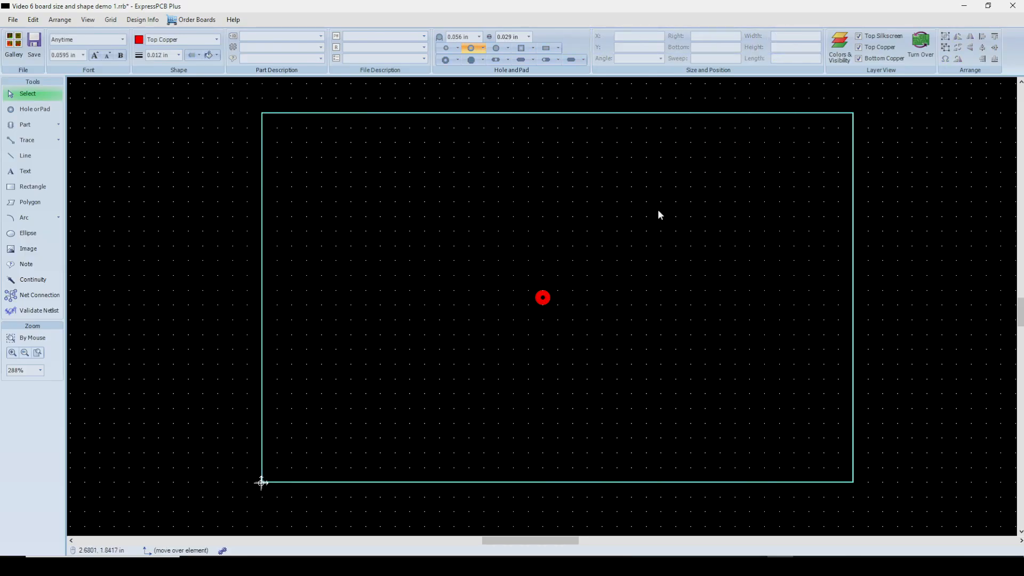
- Undo the corner moves and resize the whole board outline to a width of 4 in and a height of 3 in
key(ctrl+z)
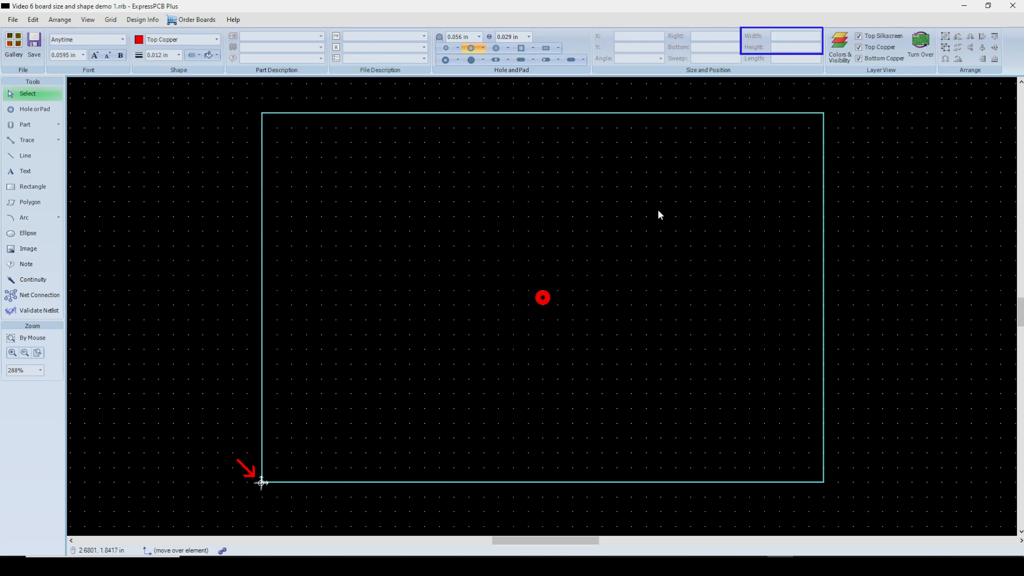
click(676, 113)
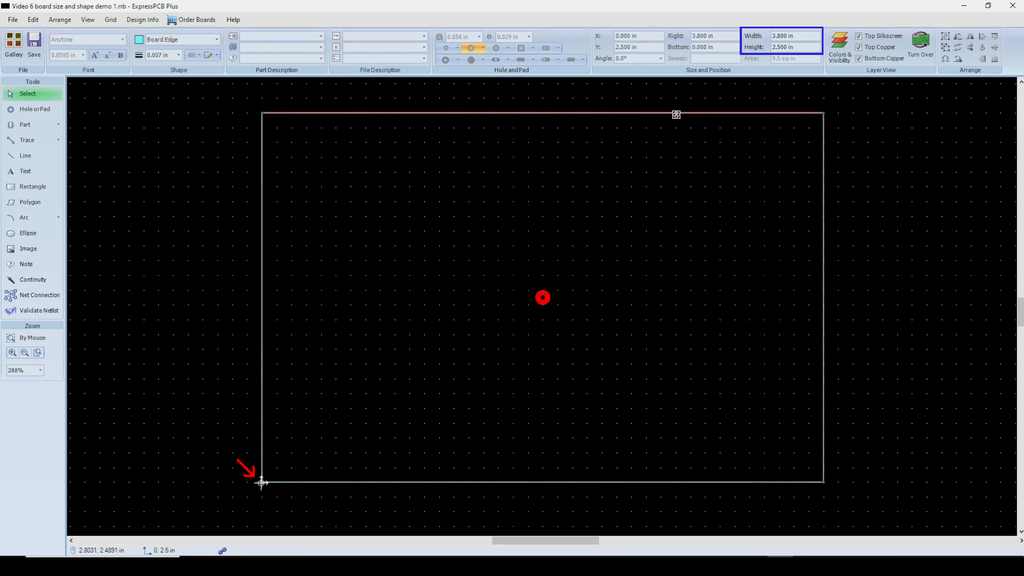
click(795, 34)
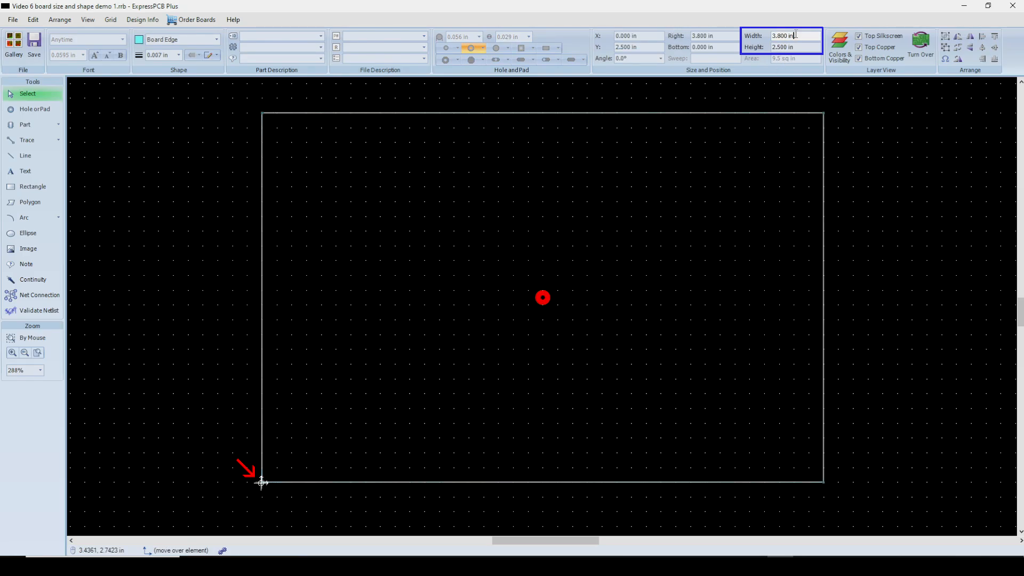
triple_click(795, 35)
text(4)
click(797, 47)
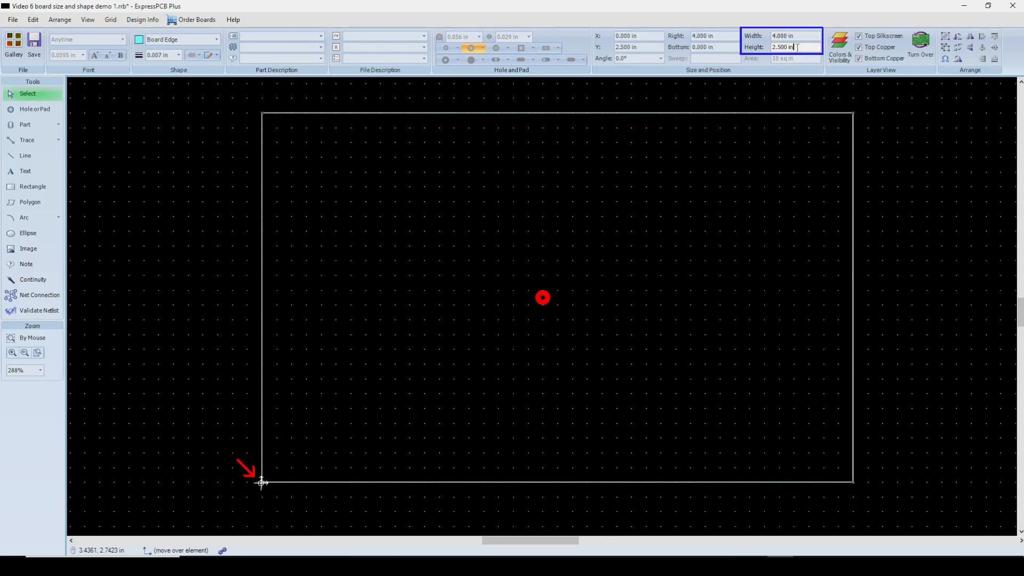
triple_click(797, 47)
text(3)
key(Return)
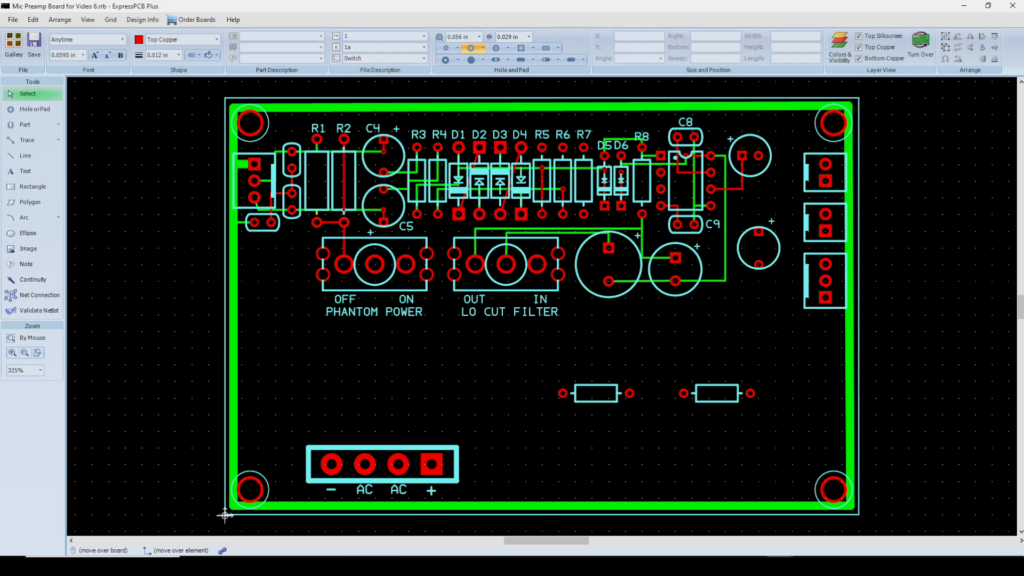
- Set the mic preamp board outline's height to 3 in and fit the whole board in view
click(687, 99)
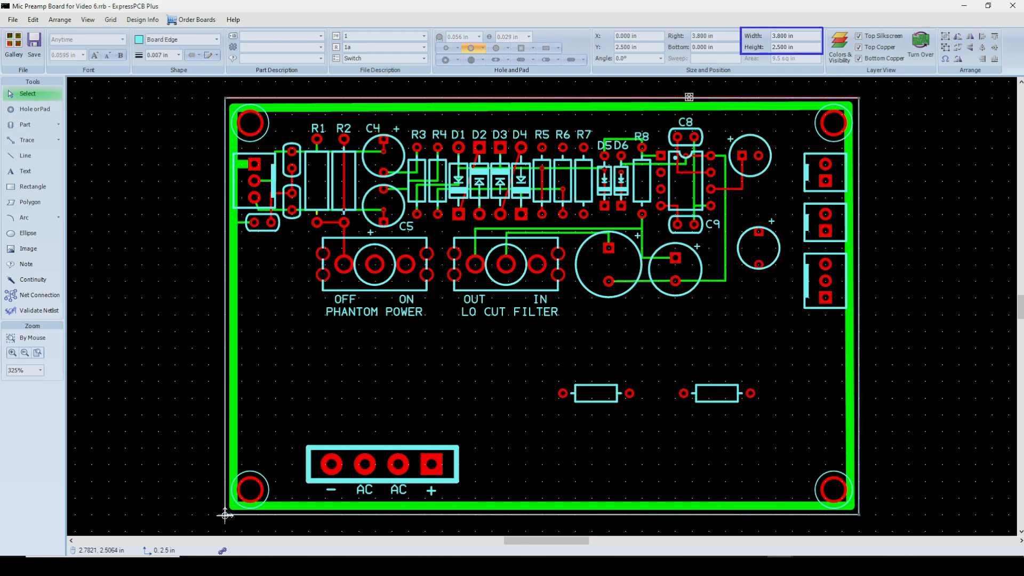
click(796, 47)
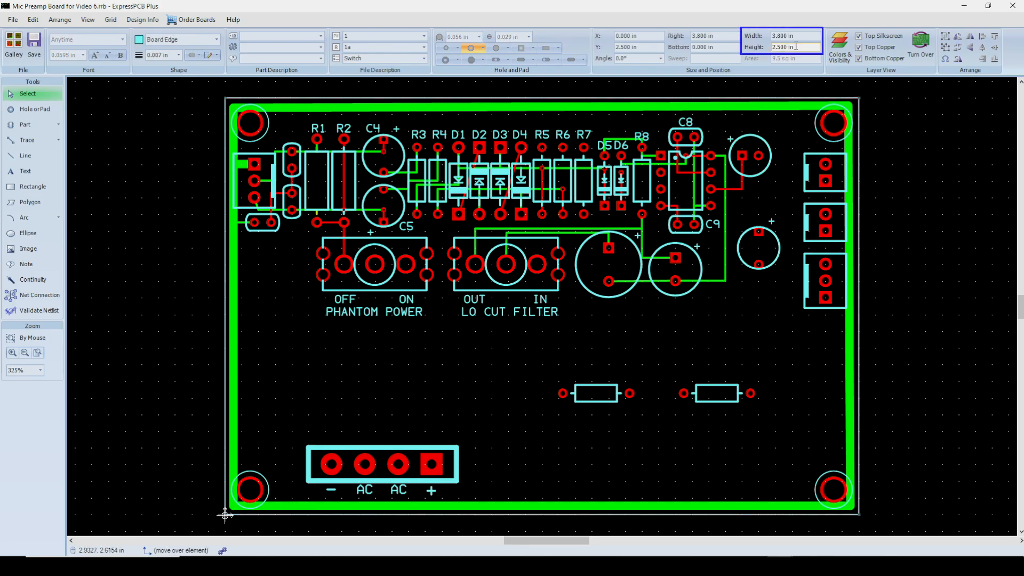
double_click(796, 47)
text(3)
key(Return)
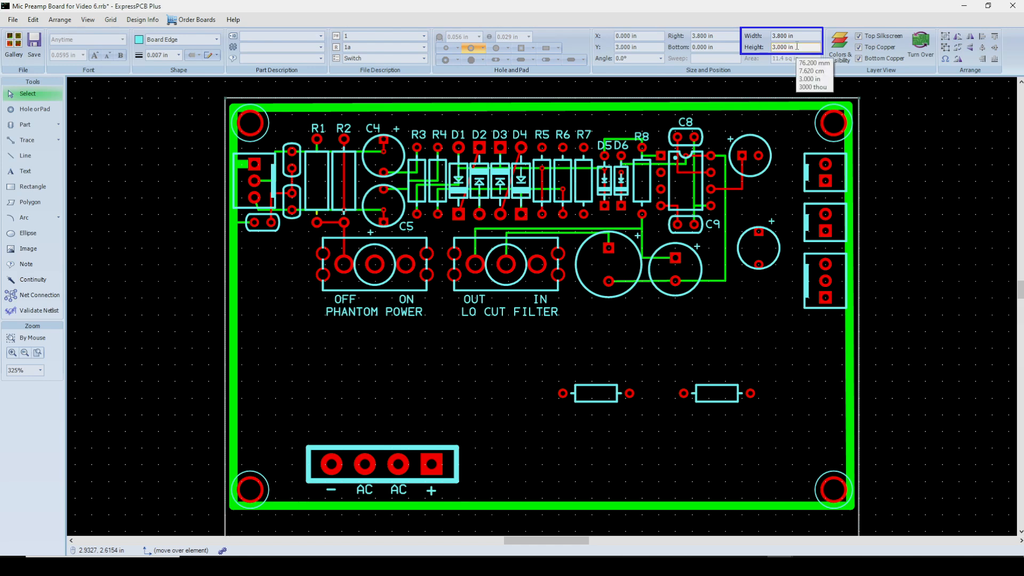
key(Home)
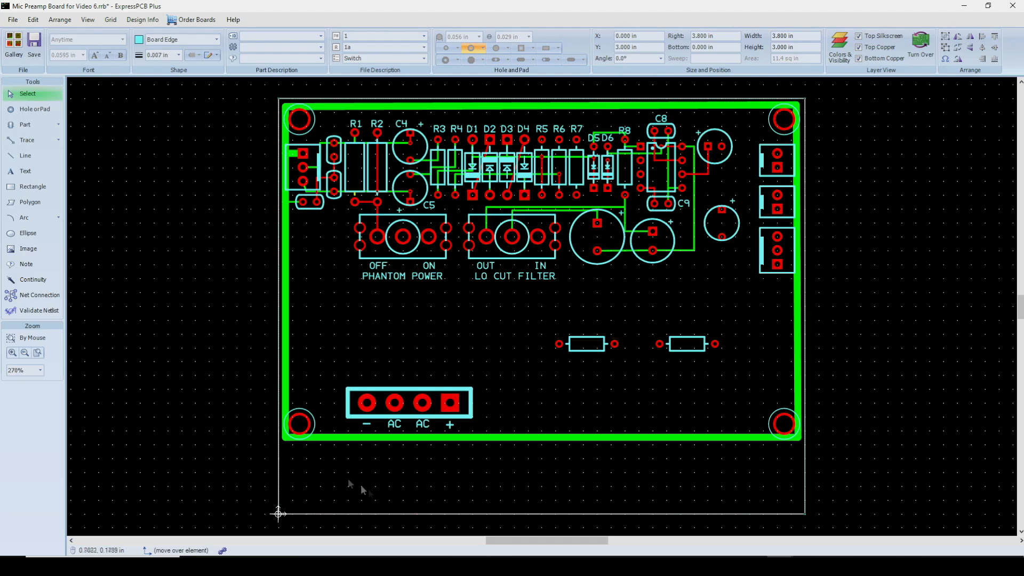
- Select the entire circuit with the lower-left mounting hole as reference, move it down to Y 0.150 in, and undo the move
click(307, 428)
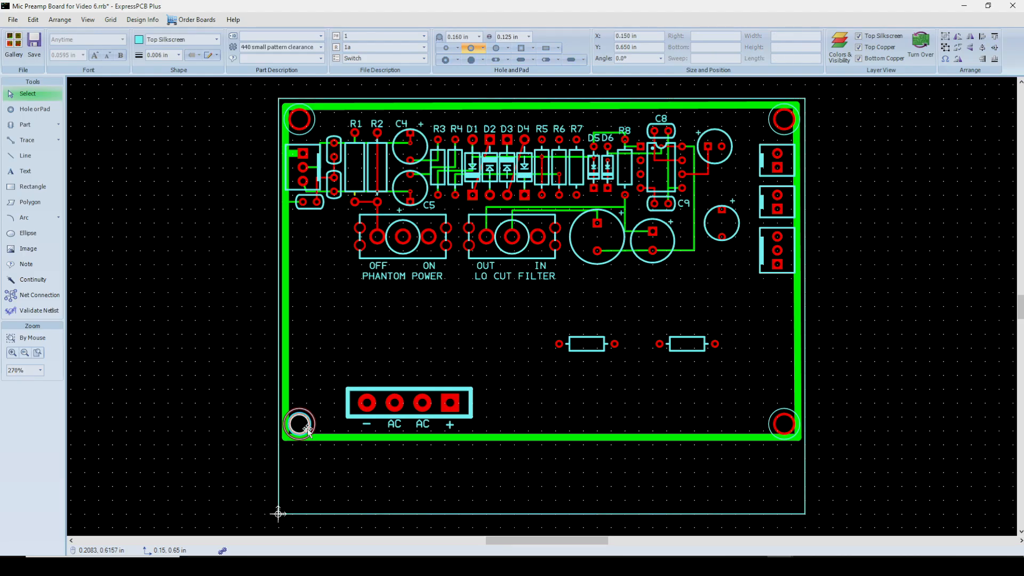
key(ctrl+a)
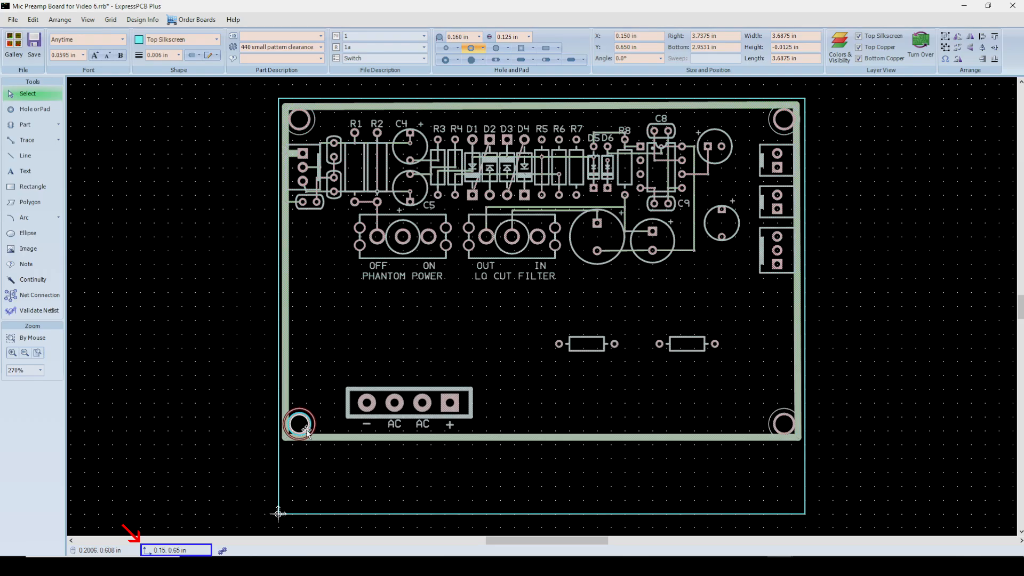
drag(307, 431, 304, 497)
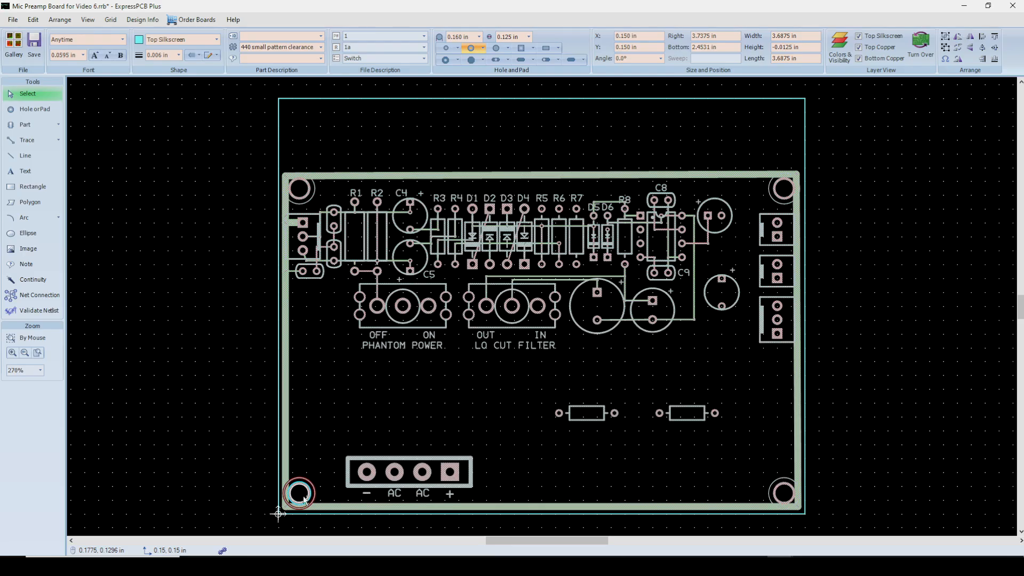
key(ctrl+z)
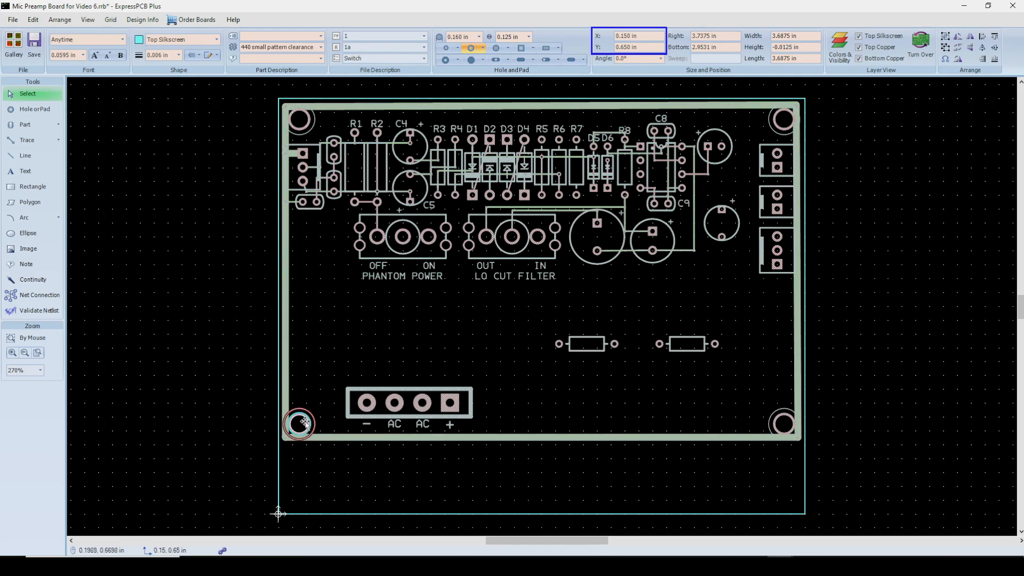
click(331, 361)
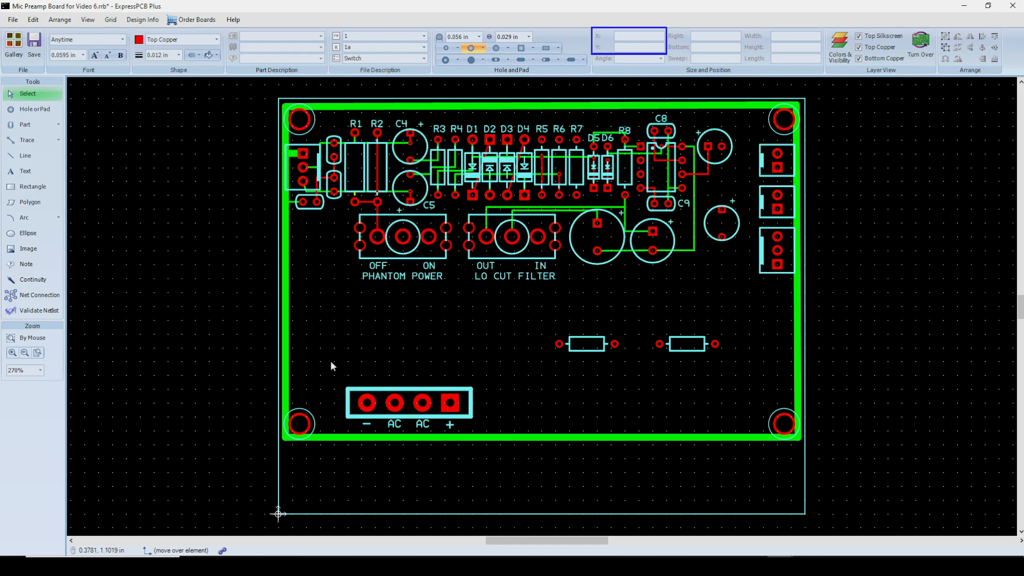
- Try to move the entire selected circuit down by entering a Y position of .15 in, and undo the change
click(300, 416)
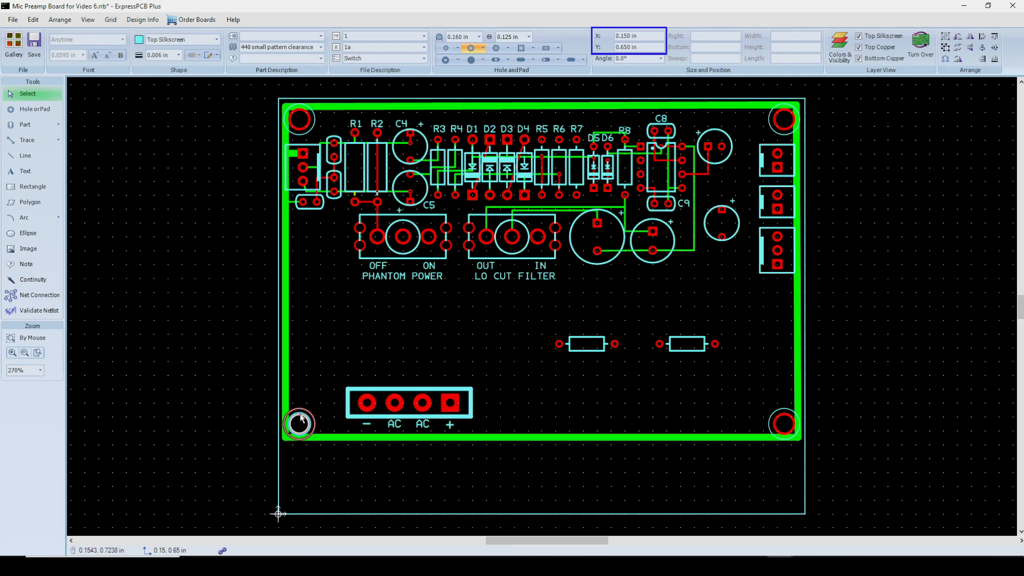
key(ctrl+a)
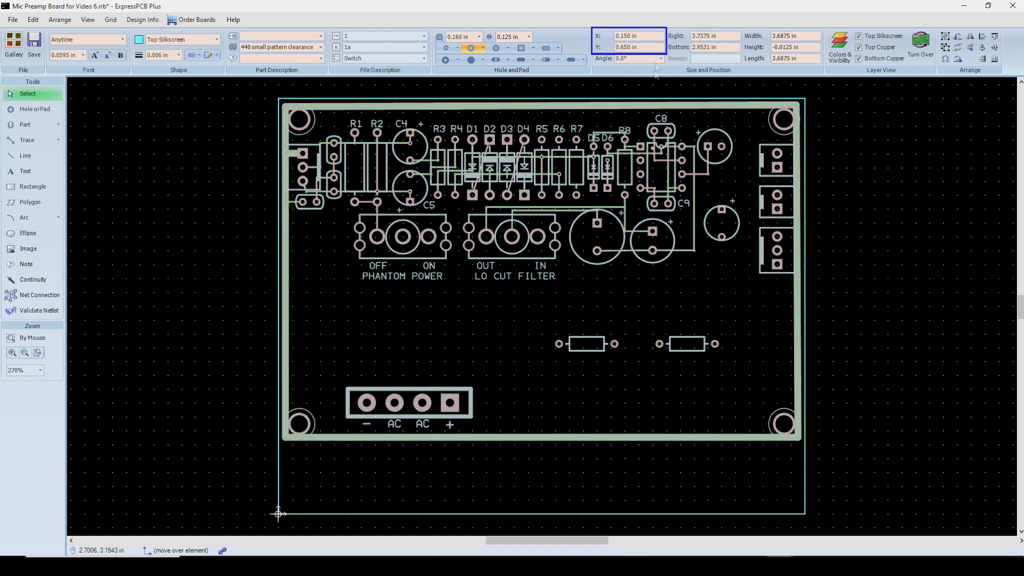
click(641, 47)
text(.15)
key(ctrl+a)
text(.15)
key(Return)
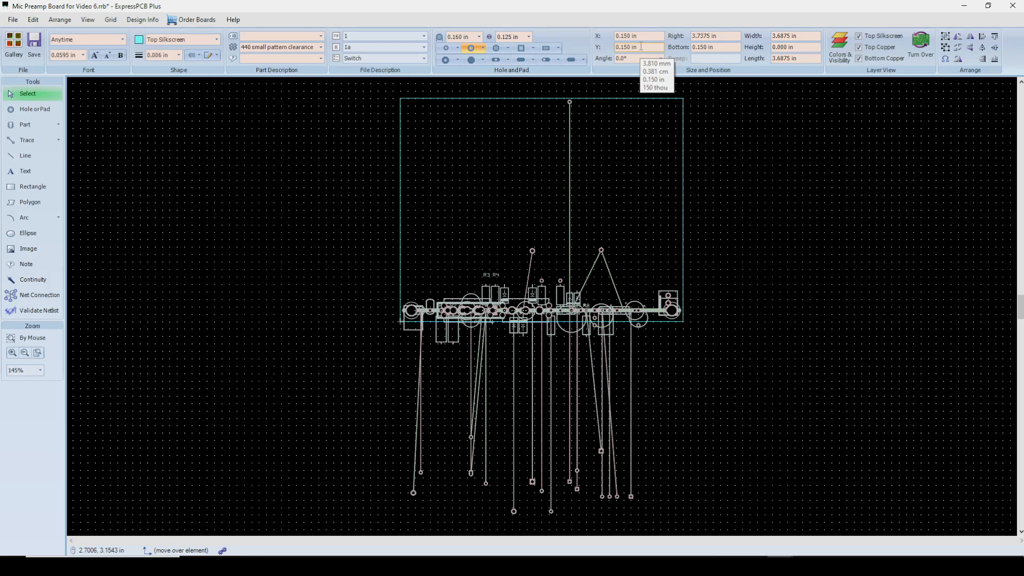
key(ctrl+z)
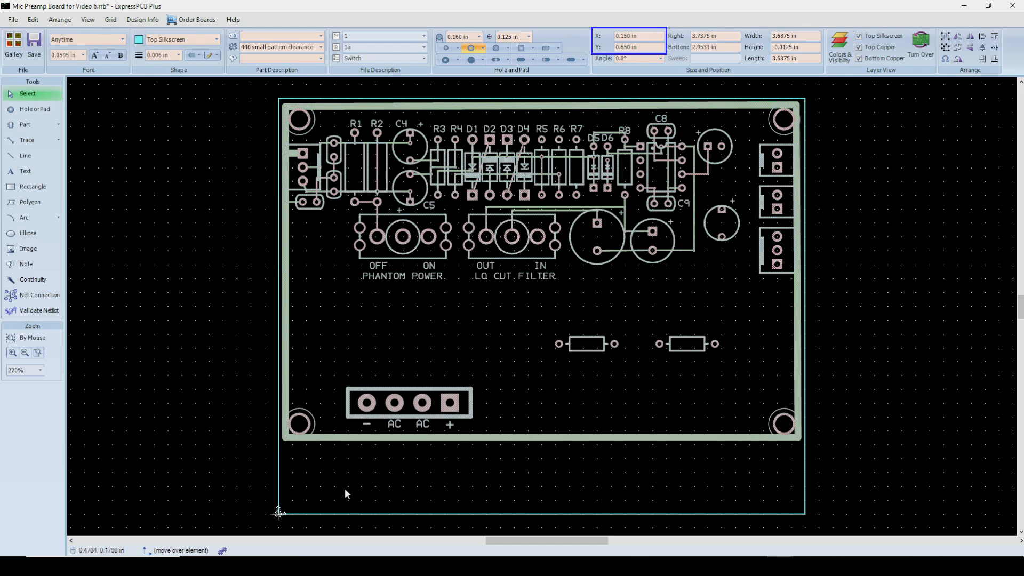
click(345, 488)
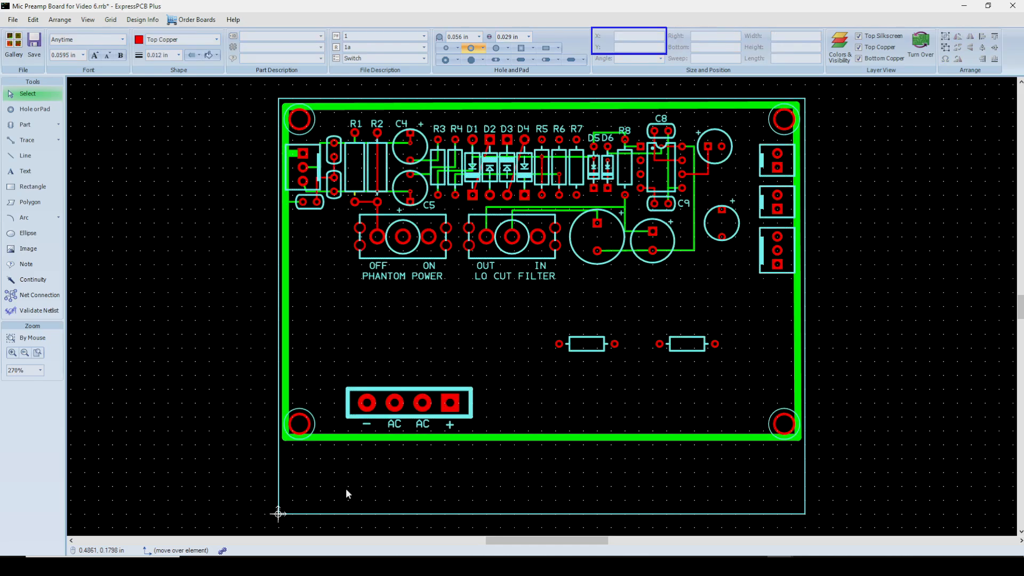
- Move the large radial capacitor down by its lower pad to Y 1.875 in, and restore its position
click(595, 254)
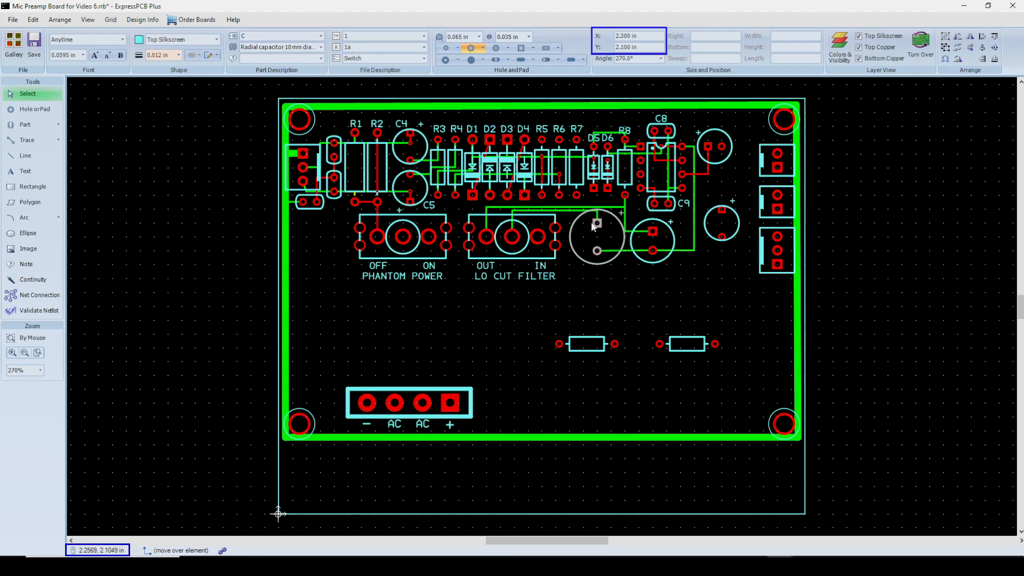
click(593, 252)
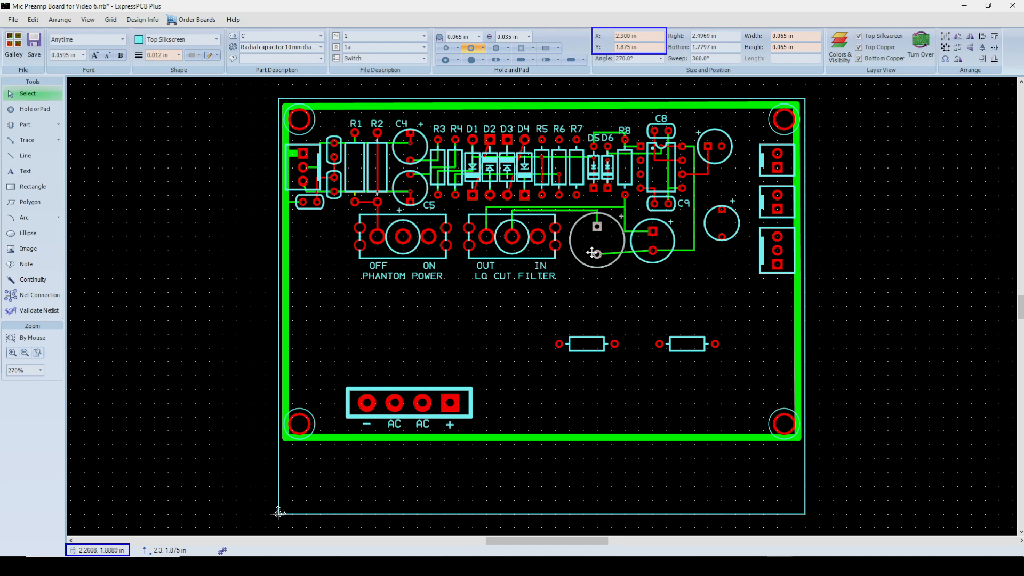
drag(592, 252, 589, 248)
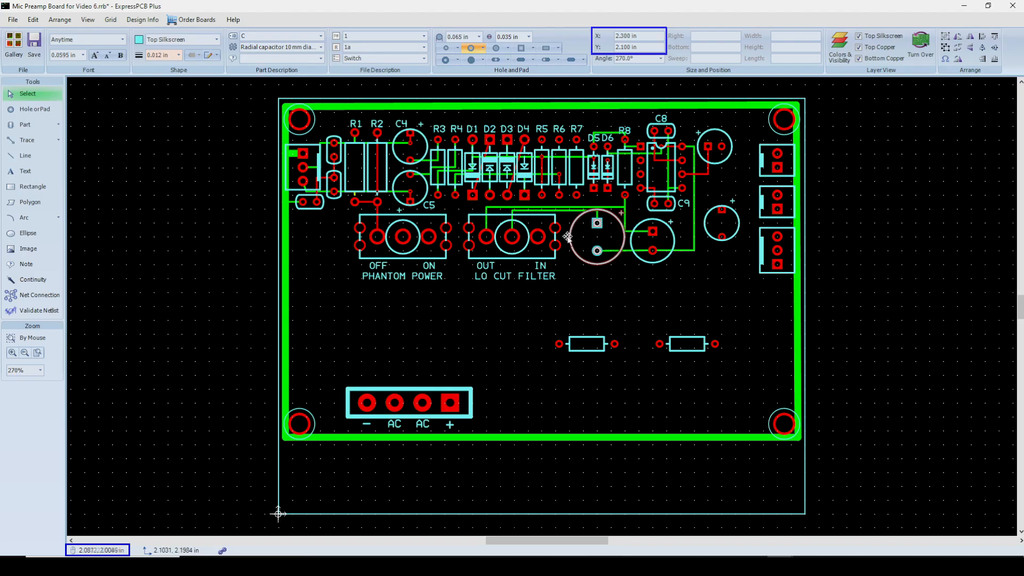
click(583, 234)
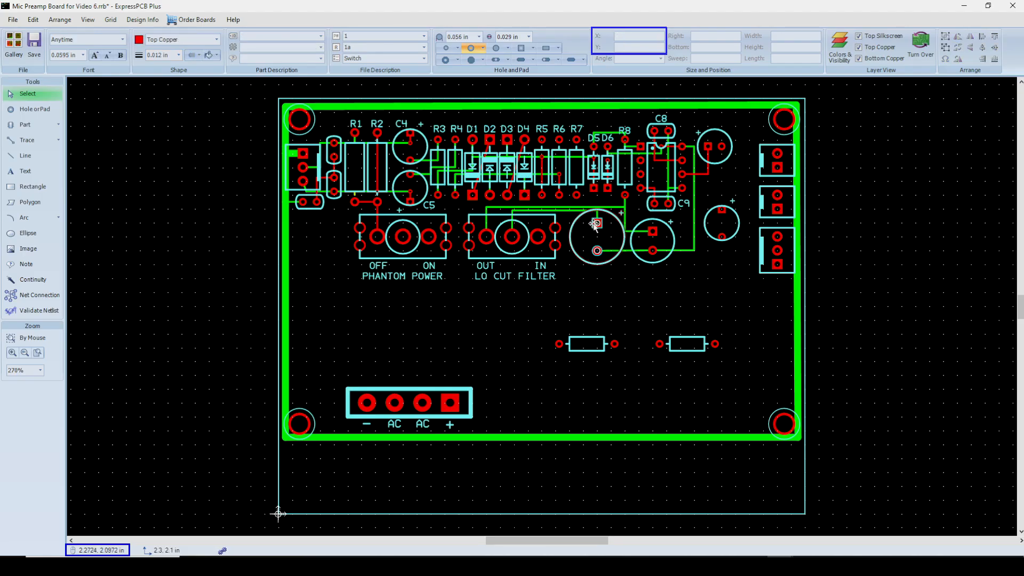
- Select the entire circuit with the large capacitor's square pad as reference, move it left to X 2.275 in, and restore it
click(595, 224)
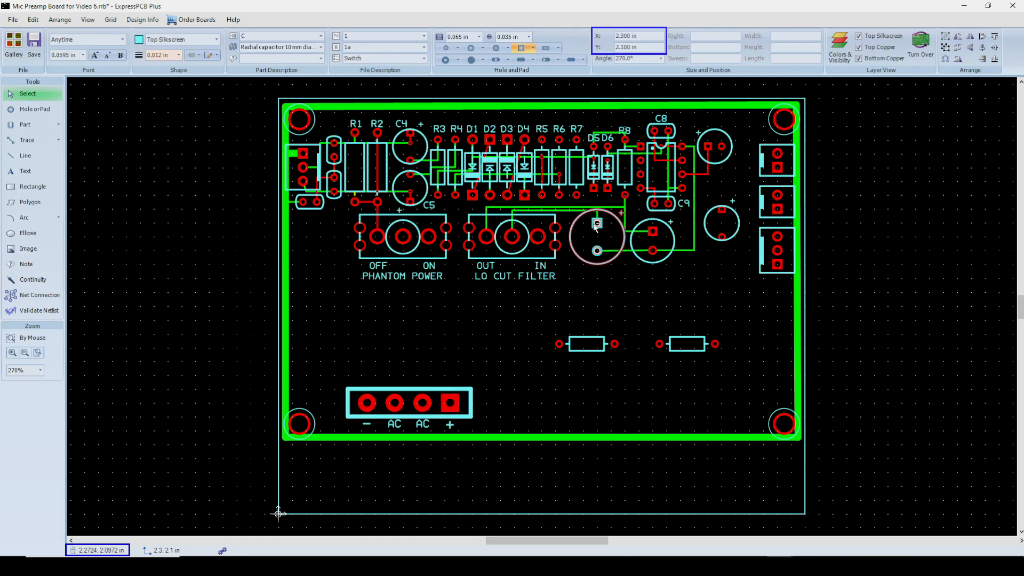
key(ctrl+a)
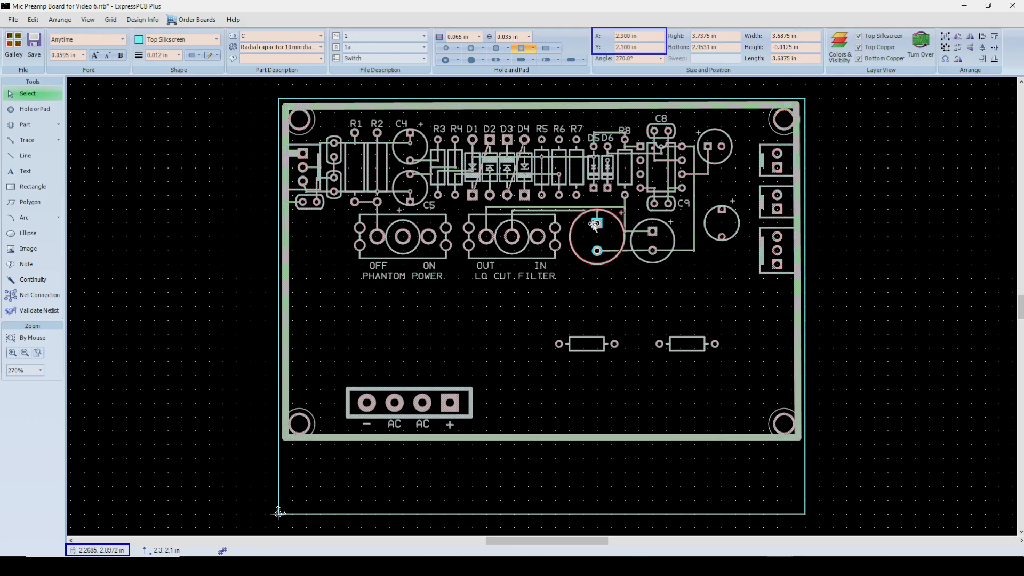
drag(594, 224, 590, 223)
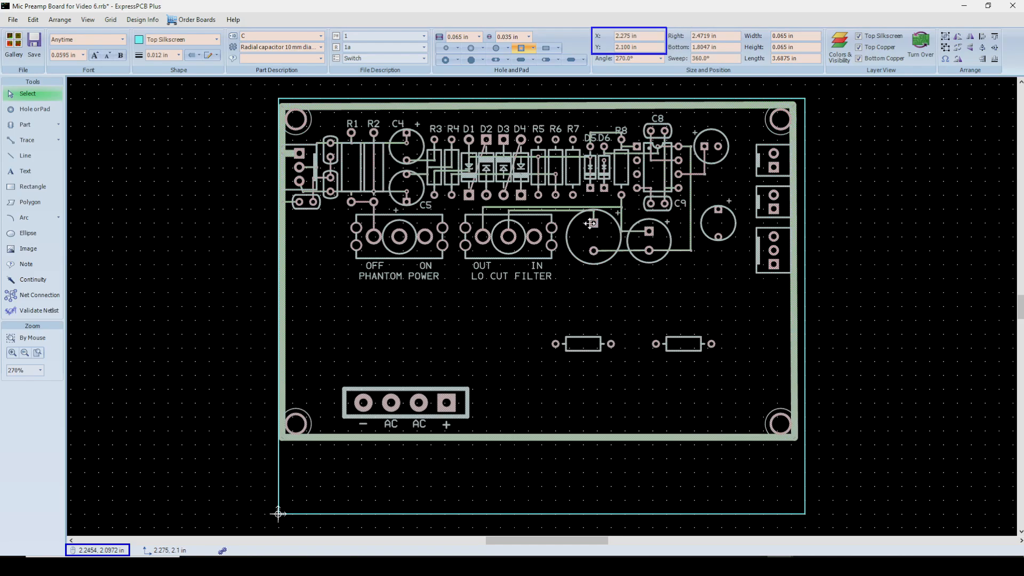
drag(592, 224, 592, 223)
click(582, 281)
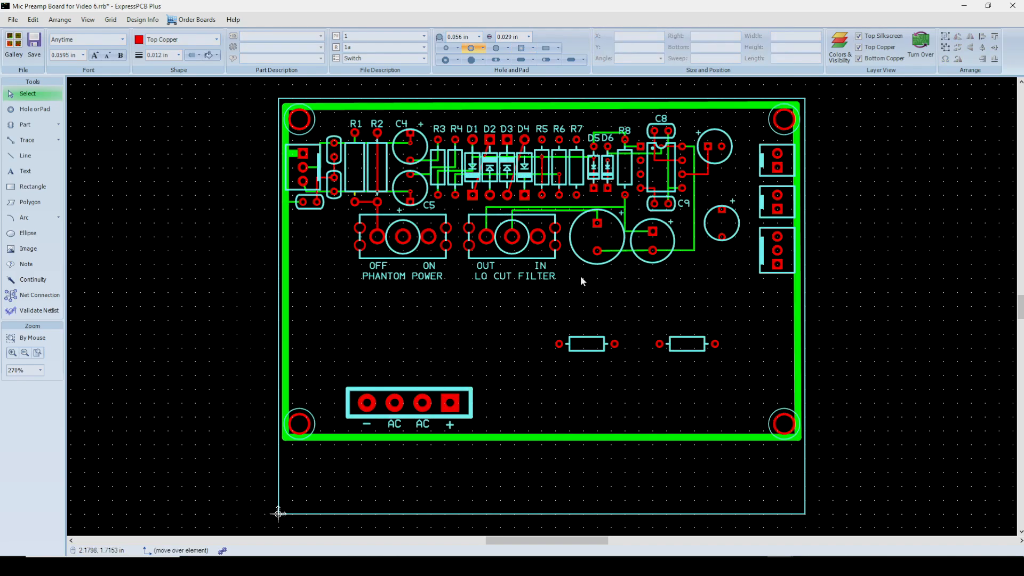